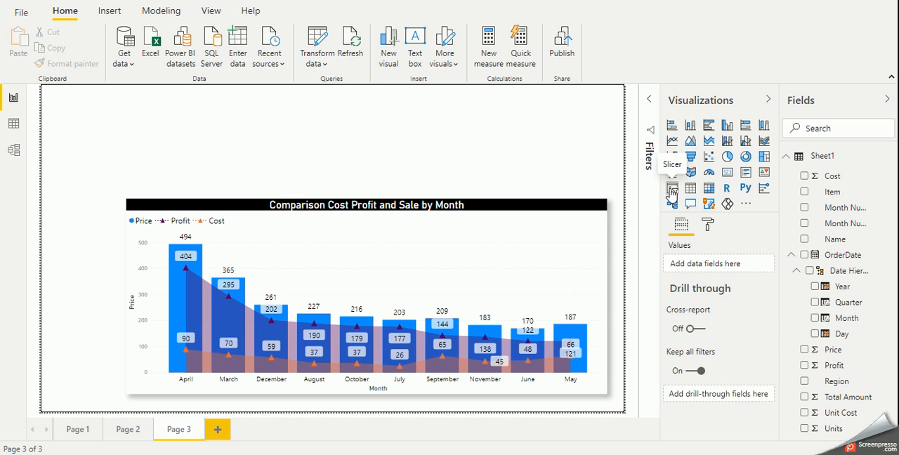
Add a slicer in the blank area above the chart and populate it with the Region field
{"action": "left_click", "coordinate": [534, 155]}
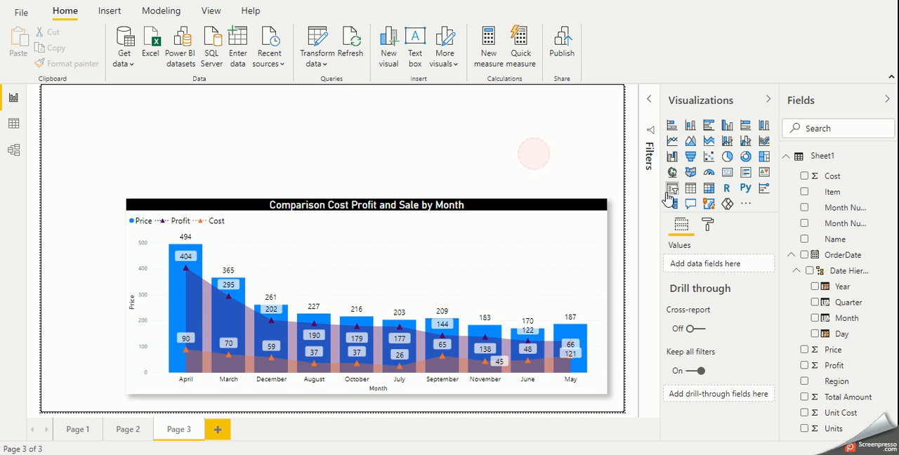
{"action": "left_click", "coordinate": [672, 189]}
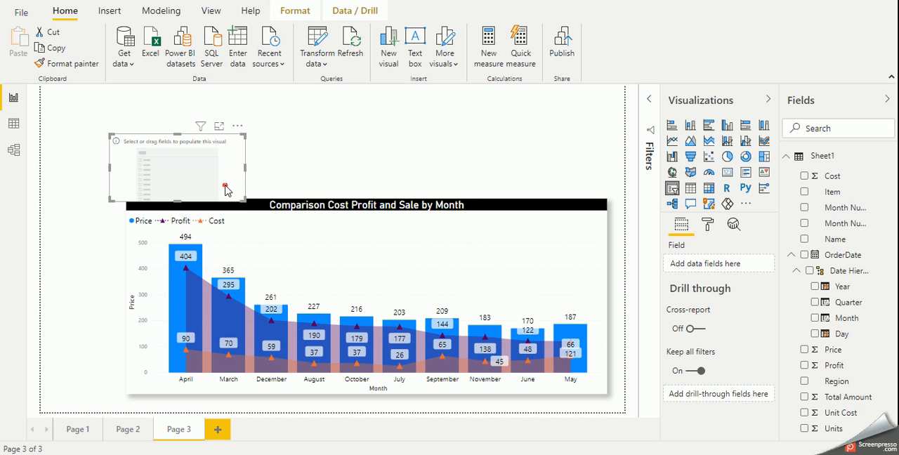
{"action": "left_click_drag", "start_coordinate": [227, 190], "coordinate": [176, 147]}
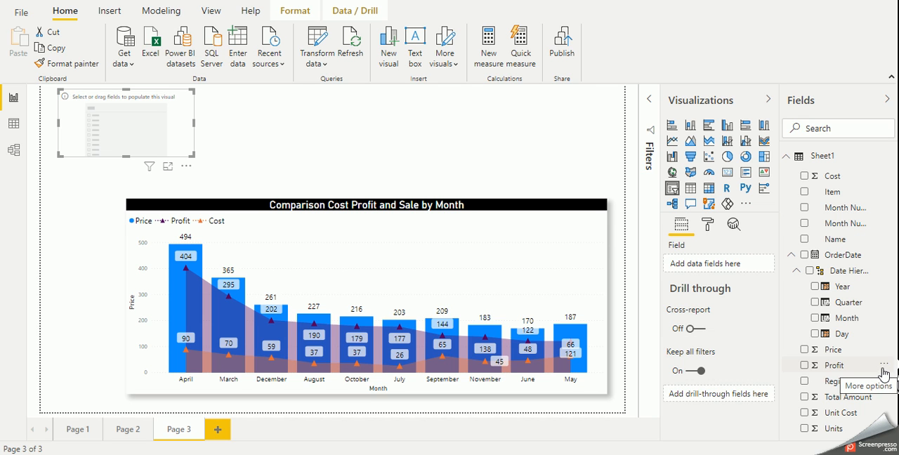
{"action": "left_click", "coordinate": [840, 382]}
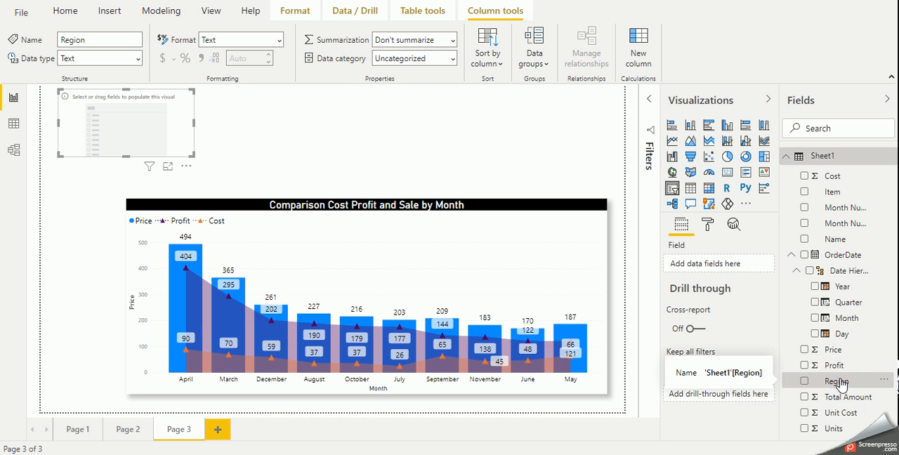
{"action": "left_click_drag", "start_coordinate": [842, 382], "coordinate": [145, 141]}
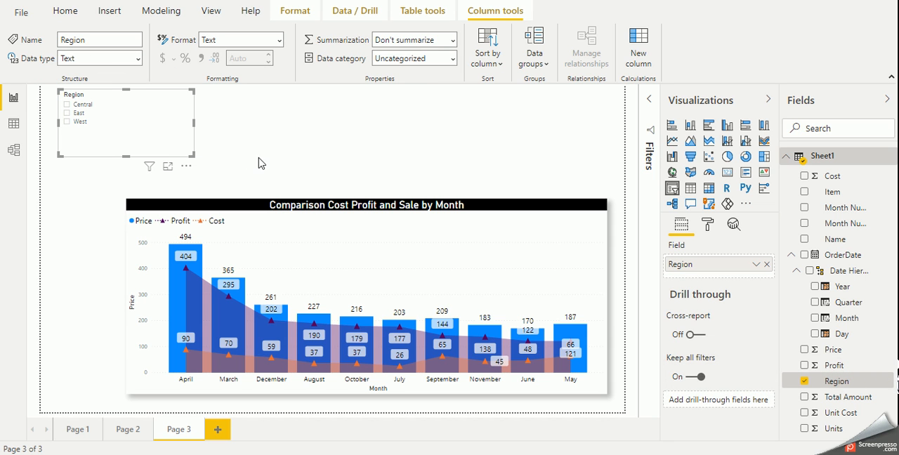
Test the Region slicer on the chart by selecting individual regions, finishing with West
{"action": "left_click", "coordinate": [67, 113]}
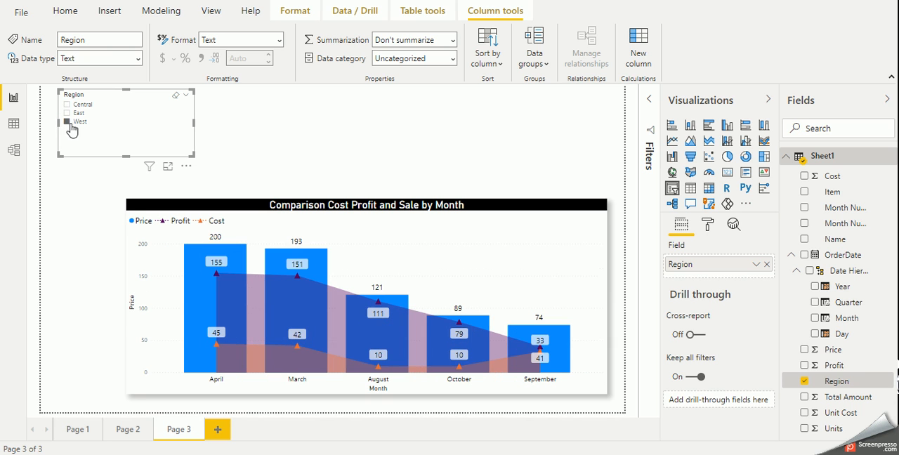
{"action": "left_click", "coordinate": [67, 105]}
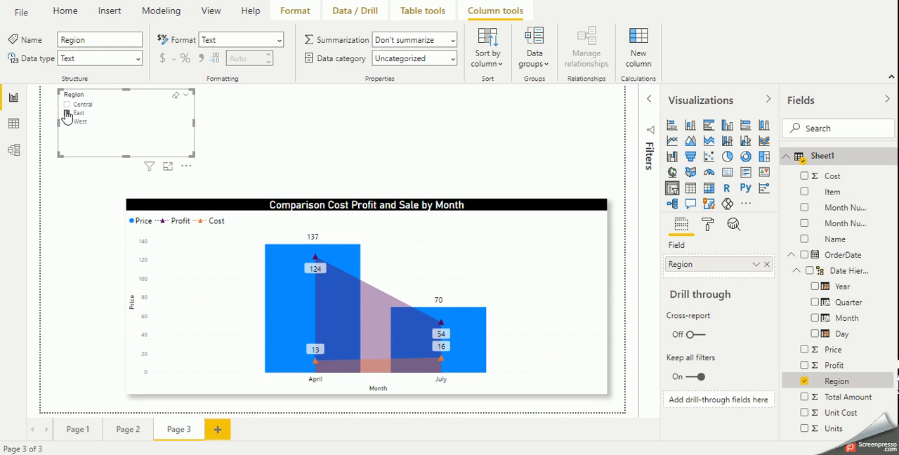
{"action": "left_click", "coordinate": [67, 105]}
{"action": "left_click", "coordinate": [66, 122]}
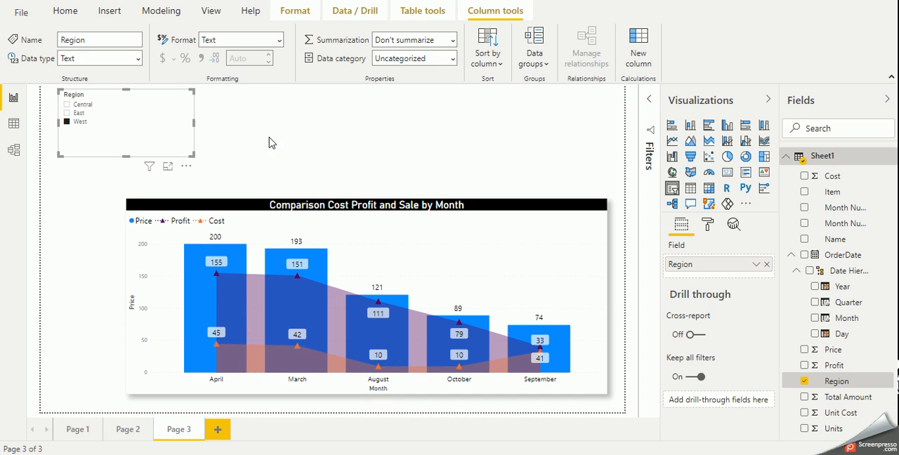
Move the Region slicer slightly lower on the page and filter the chart by East and then Central
{"action": "left_click_drag", "start_coordinate": [177, 137], "coordinate": [185, 163]}
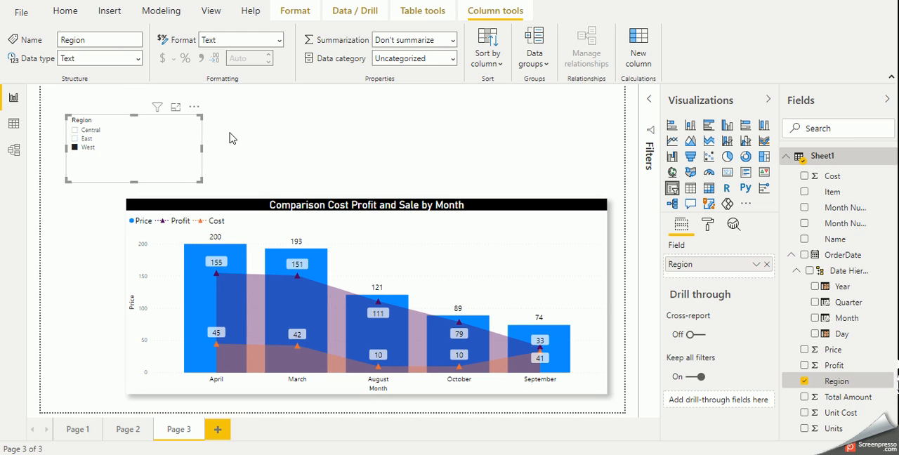
{"action": "left_click", "coordinate": [75, 139]}
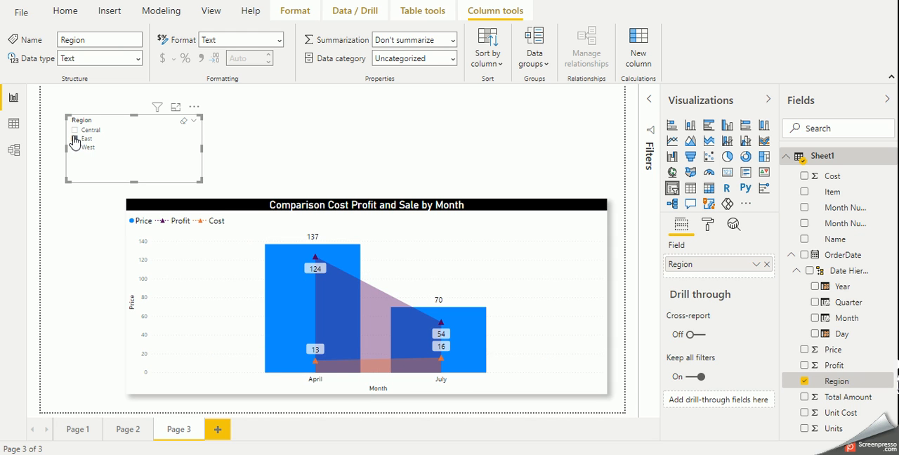
{"action": "left_click", "coordinate": [195, 108]}
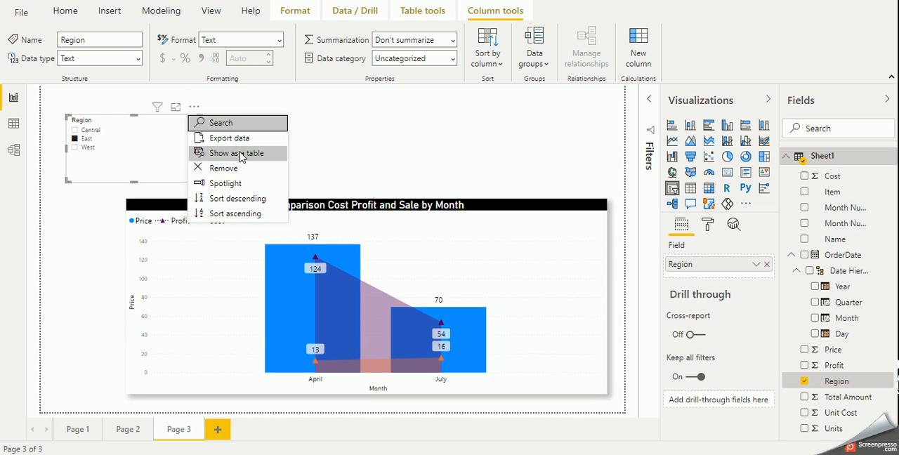
{"action": "left_click", "coordinate": [144, 128]}
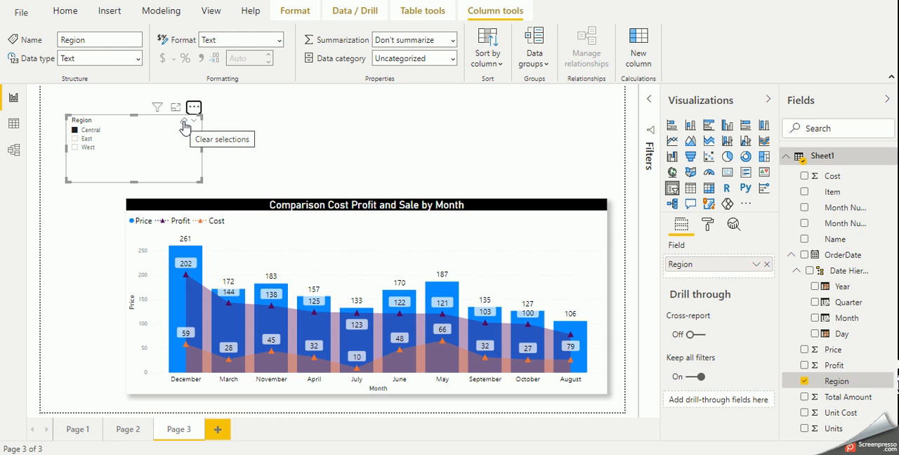
Change the Region slicer to Dropdown style and filter the chart by East, West and finally Central
{"action": "left_click", "coordinate": [194, 123]}
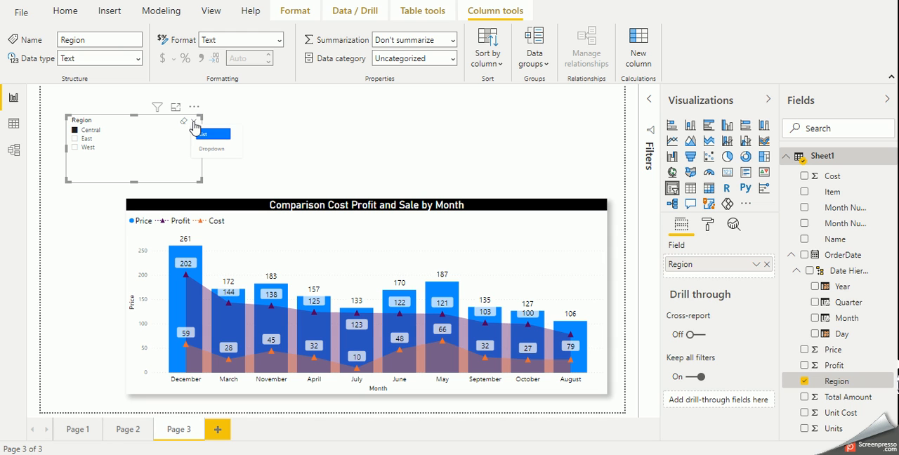
{"action": "left_click", "coordinate": [213, 149]}
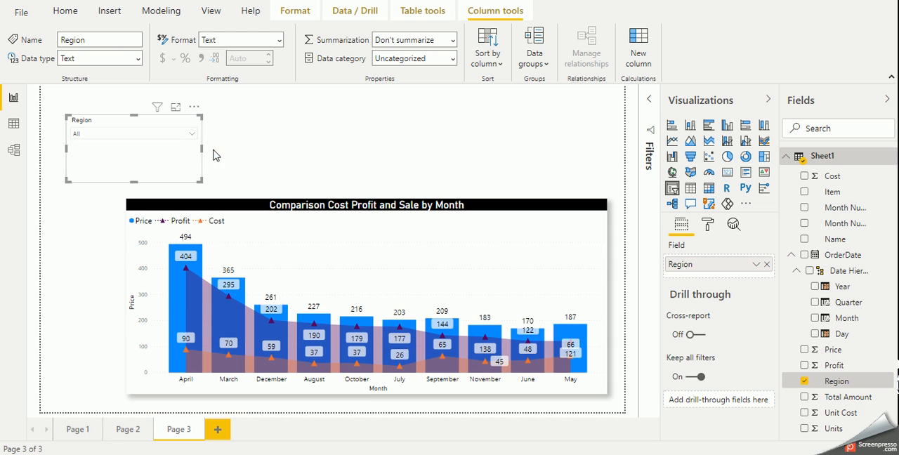
{"action": "left_click", "coordinate": [191, 134]}
{"action": "left_click", "coordinate": [191, 136]}
{"action": "left_click", "coordinate": [191, 136]}
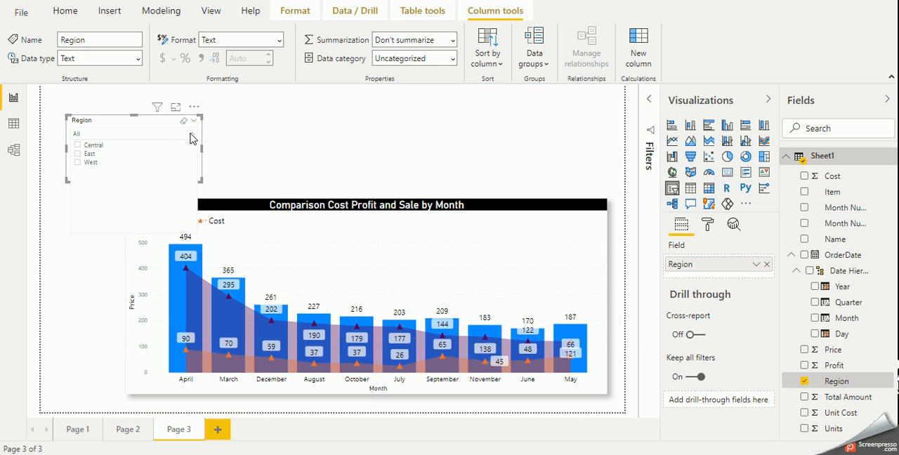
{"action": "left_click", "coordinate": [78, 154]}
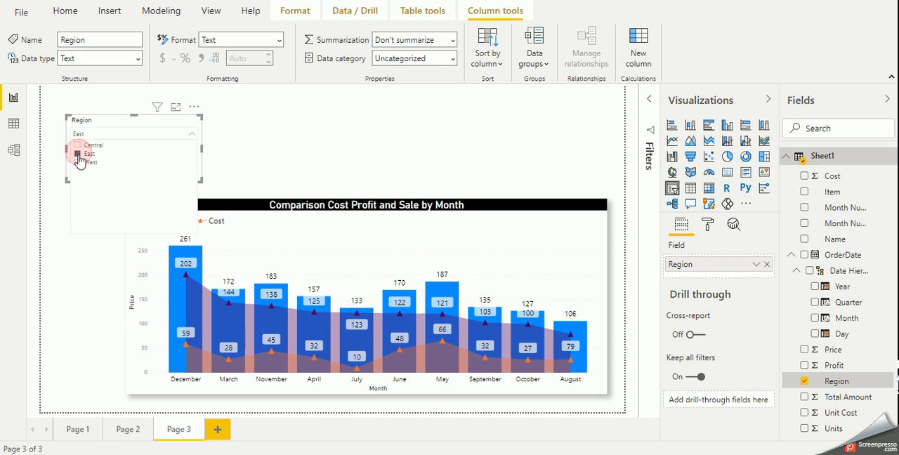
{"action": "left_click", "coordinate": [78, 163]}
{"action": "left_click", "coordinate": [78, 147]}
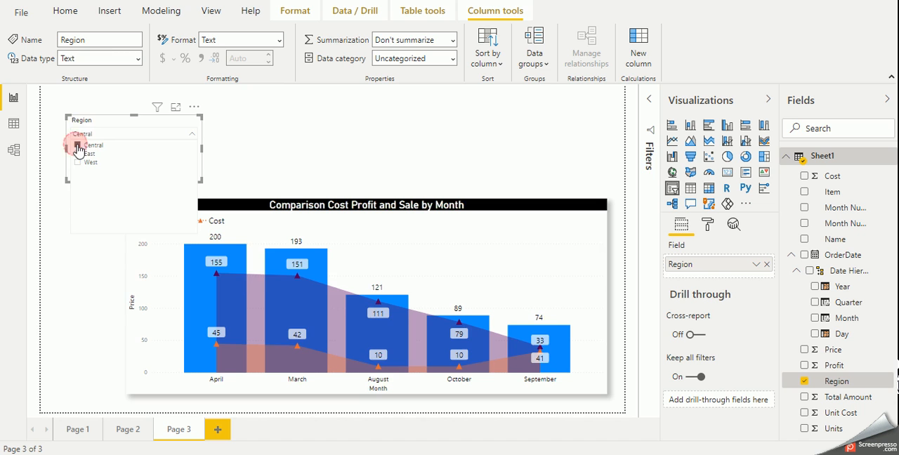
{"action": "left_click", "coordinate": [311, 168]}
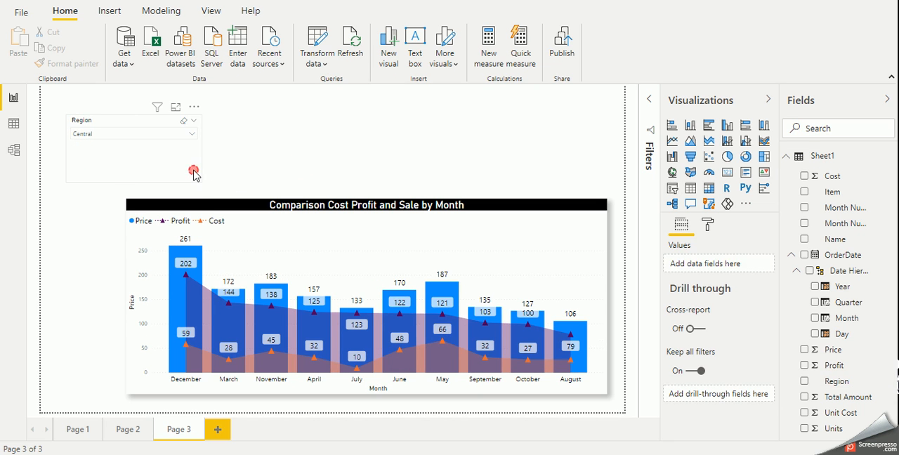
Set the text size of the Region slicer's items to 14 pt
{"action": "left_click", "coordinate": [194, 173]}
{"action": "left_click", "coordinate": [707, 225]}
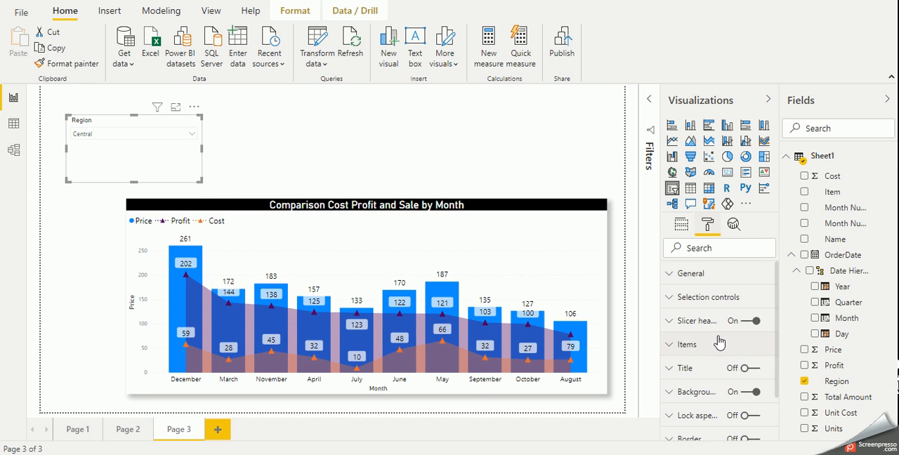
{"action": "scroll", "coordinate": [710, 351], "scroll_direction": "down", "scroll_amount": 2}
{"action": "left_click", "coordinate": [700, 295]}
{"action": "scroll", "coordinate": [724, 365], "scroll_direction": "down", "scroll_amount": 2}
{"action": "left_click", "coordinate": [706, 387]}
{"action": "left_click", "coordinate": [708, 386]}
{"action": "left_click", "coordinate": [708, 385]}
{"action": "left_click", "coordinate": [708, 385]}
{"action": "left_click", "coordinate": [707, 385]}
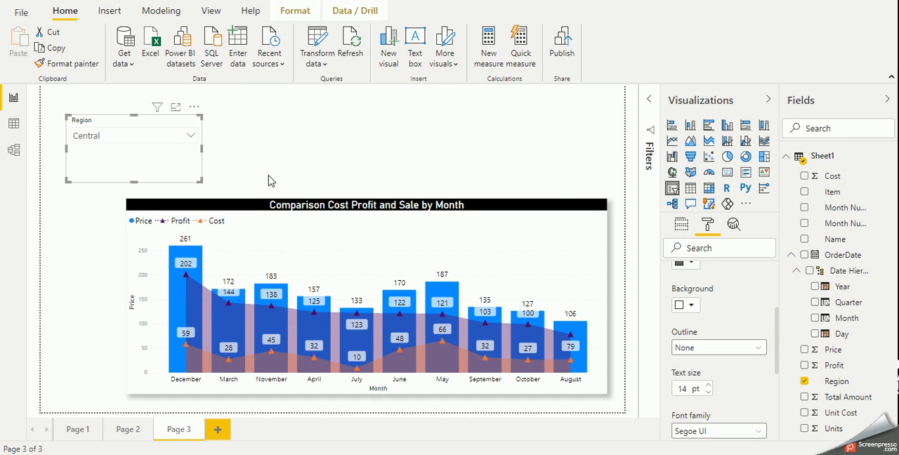
Show the slicer's selection controls and test selecting several regions together, clearing all selections at the end
{"action": "scroll", "coordinate": [762, 345], "scroll_direction": "up", "scroll_amount": 3}
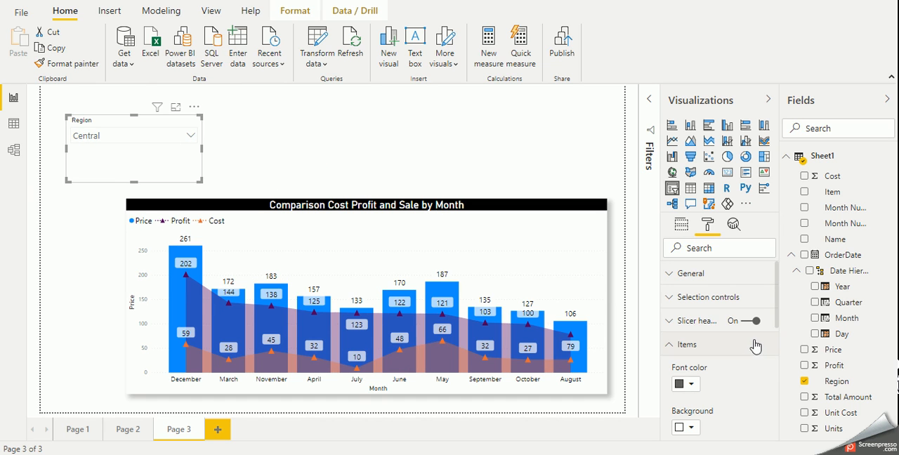
{"action": "left_click", "coordinate": [713, 299]}
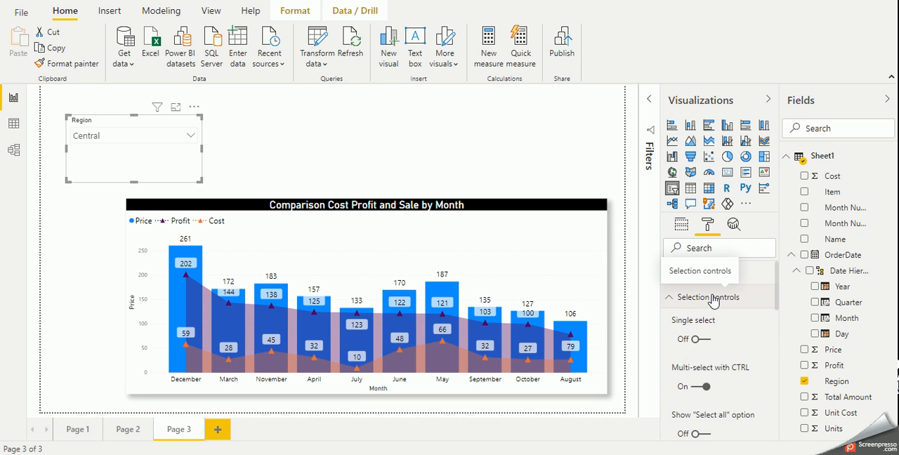
{"action": "scroll", "coordinate": [731, 360], "scroll_direction": "down", "scroll_amount": 1}
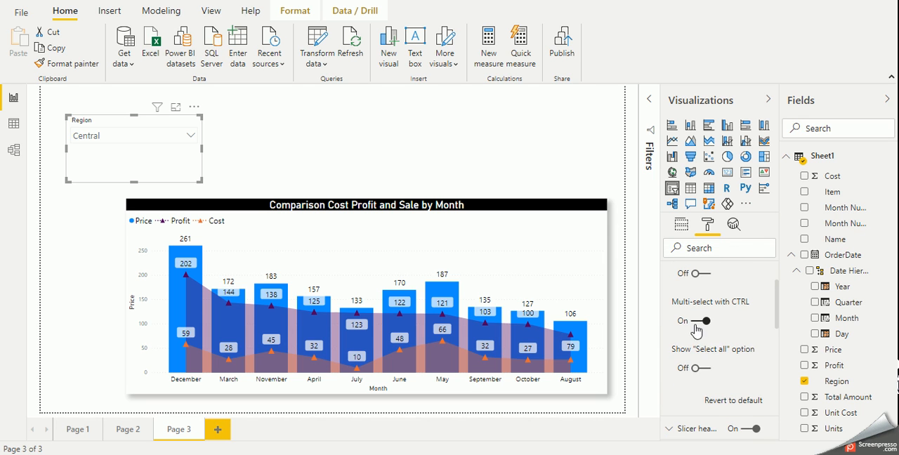
{"action": "left_click", "coordinate": [146, 136]}
{"action": "left_click", "coordinate": [79, 164], "text": "ctrl"}
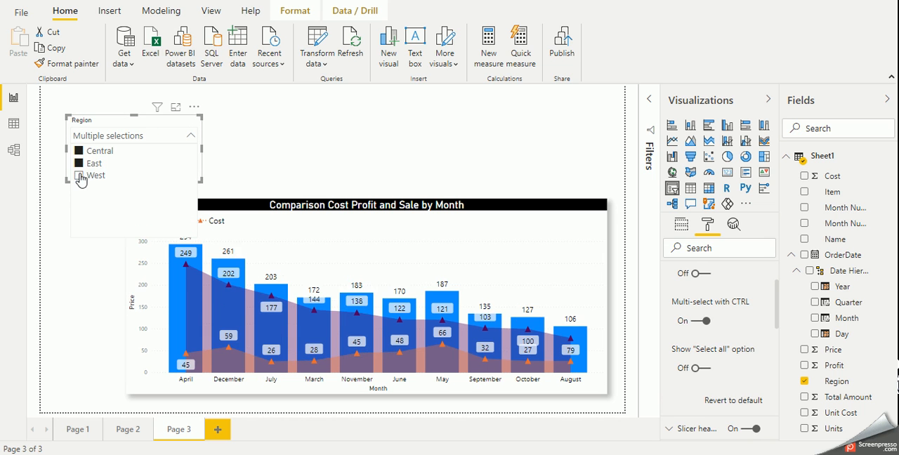
{"action": "left_click", "coordinate": [80, 175], "text": "ctrl"}
{"action": "left_click", "coordinate": [80, 163], "text": "ctrl"}
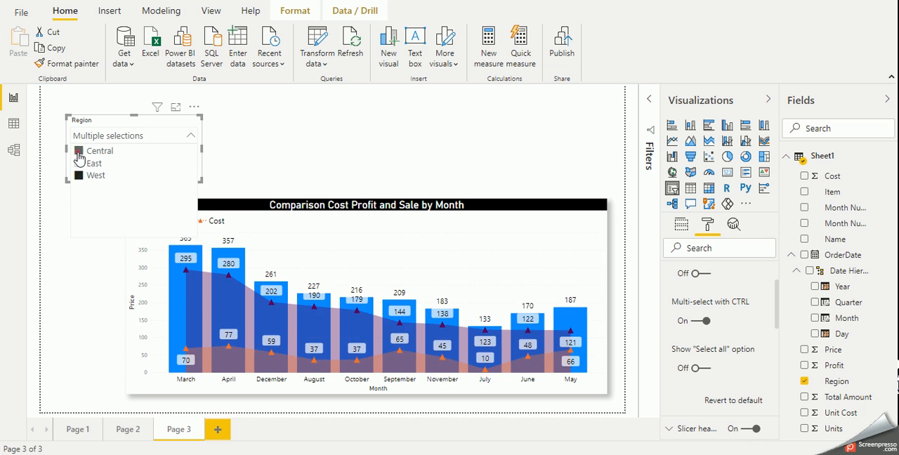
{"action": "left_click", "coordinate": [79, 175]}
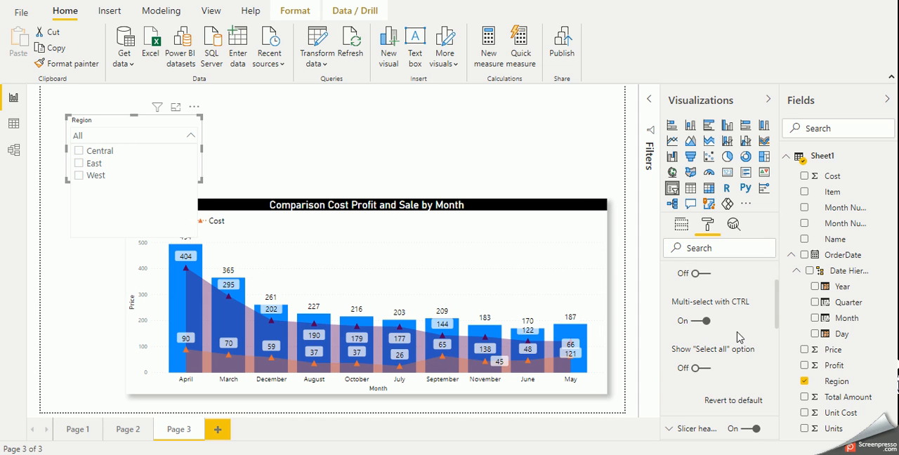
Turn off Multi-select with CTRL for the slicer, then test ticking East and Central and clear the selections
{"action": "left_click", "coordinate": [701, 321]}
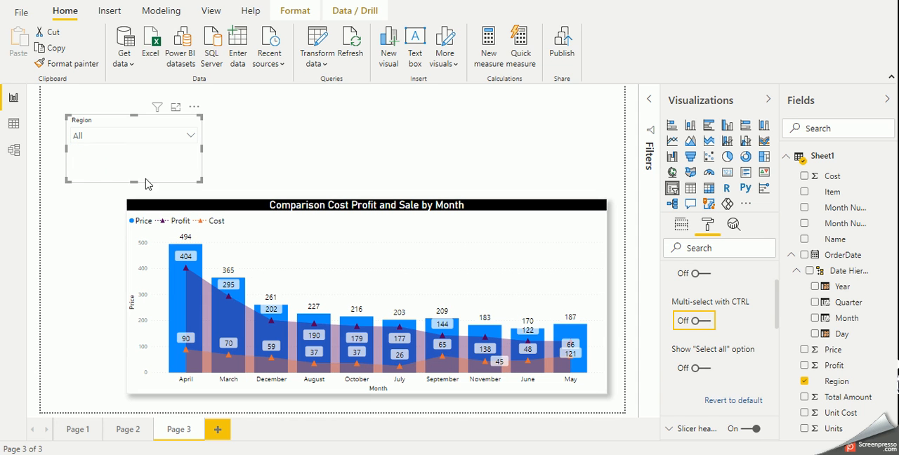
{"action": "left_click", "coordinate": [118, 137]}
{"action": "left_click", "coordinate": [78, 163]}
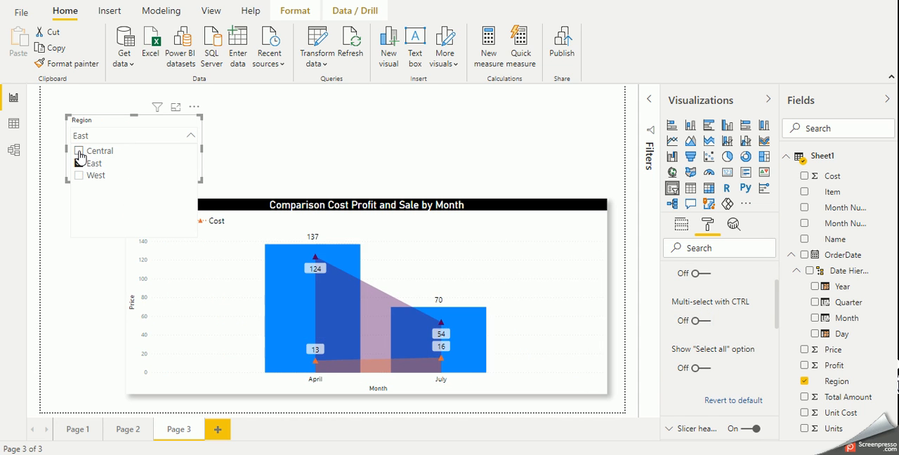
{"action": "left_click", "coordinate": [79, 151]}
{"action": "left_click", "coordinate": [79, 151]}
{"action": "left_click", "coordinate": [79, 163]}
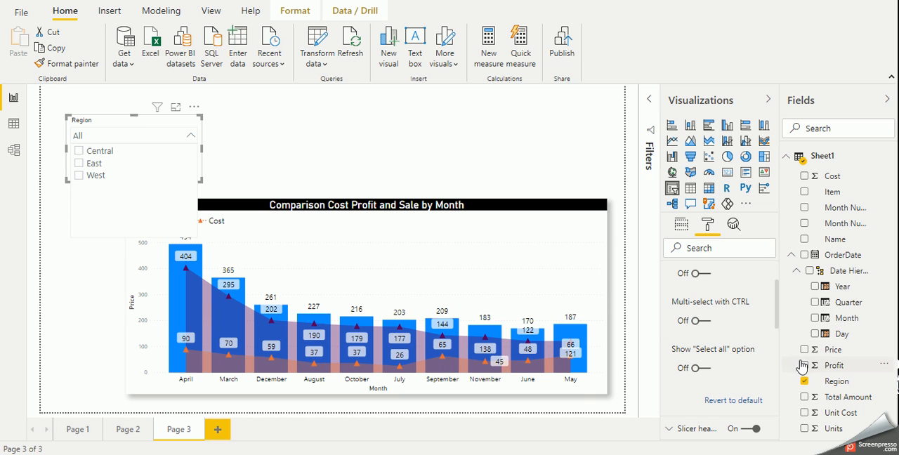
Enable the slicer's "Select all" option, select all regions with it, and deselect West and East
{"action": "left_click", "coordinate": [697, 368]}
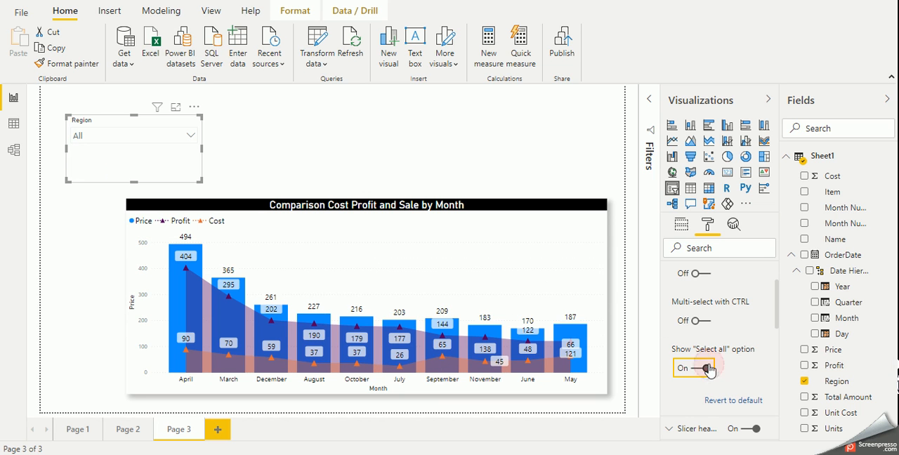
{"action": "left_click", "coordinate": [169, 136]}
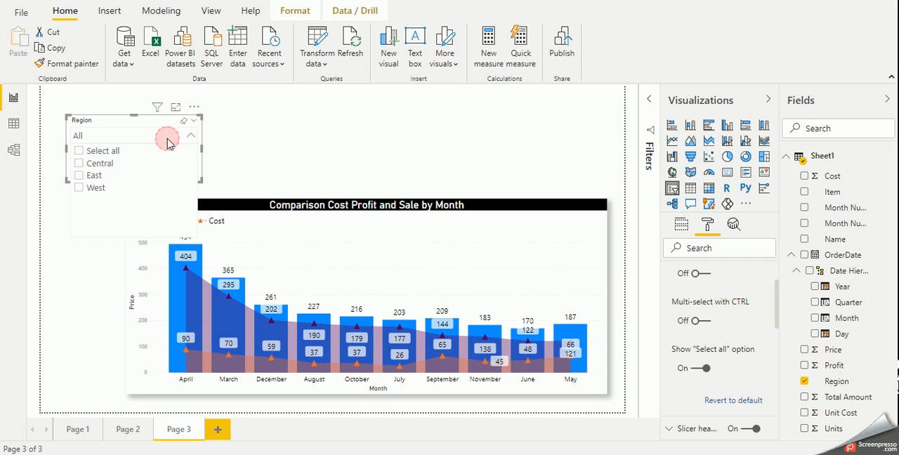
{"action": "left_click", "coordinate": [79, 151]}
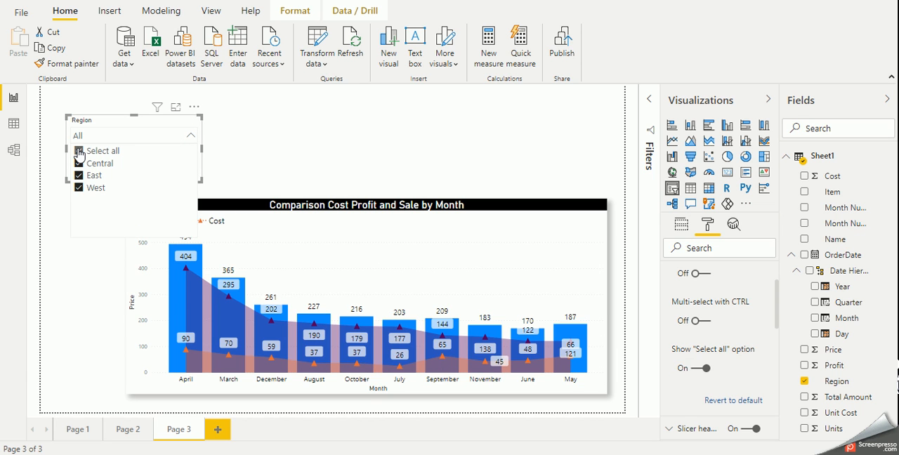
{"action": "left_click", "coordinate": [80, 188]}
{"action": "left_click", "coordinate": [80, 175]}
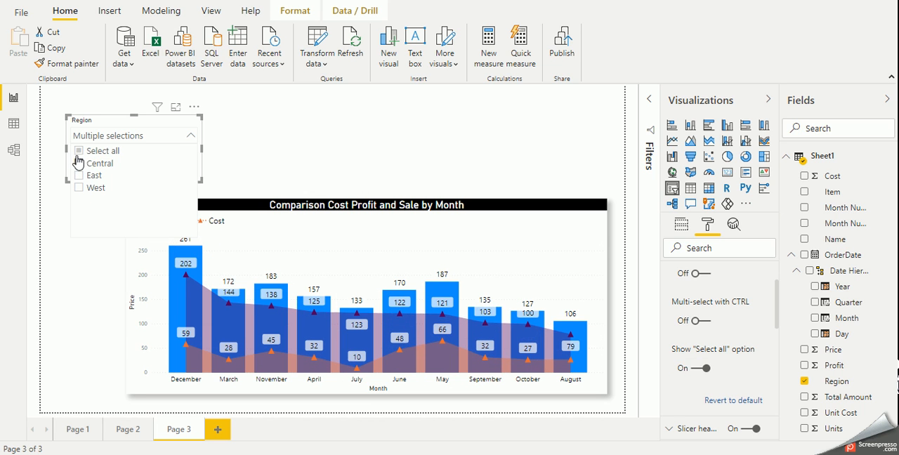
Collapse the selection controls settings and turn off the Region slicer's header
{"action": "scroll", "coordinate": [746, 309], "scroll_direction": "up", "scroll_amount": 3}
{"action": "left_click", "coordinate": [732, 300]}
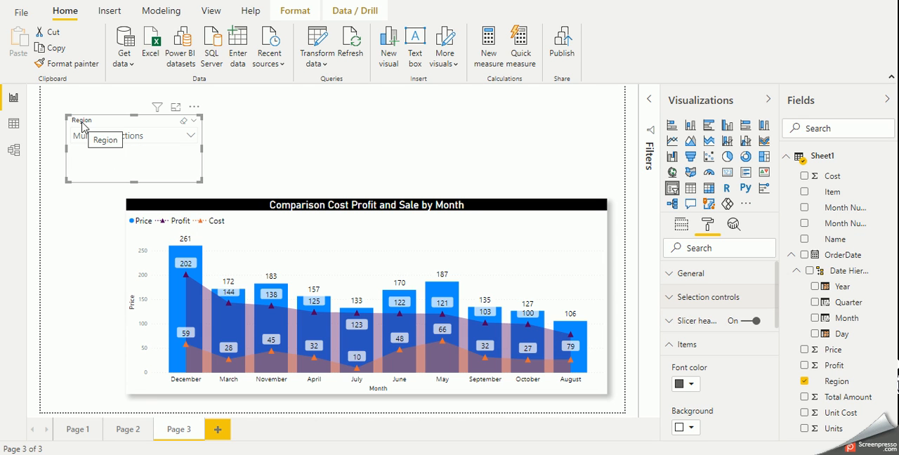
{"action": "left_click", "coordinate": [749, 320]}
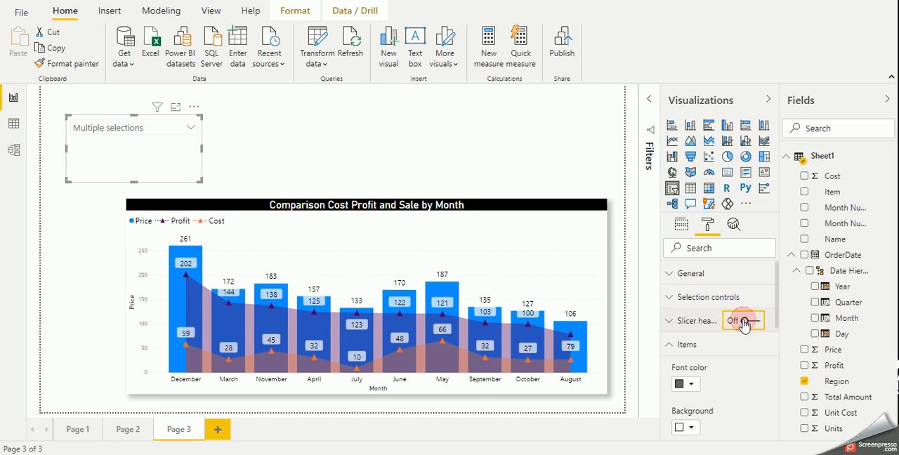
Set the Region slicer items' font color to black
{"action": "left_click", "coordinate": [688, 384]}
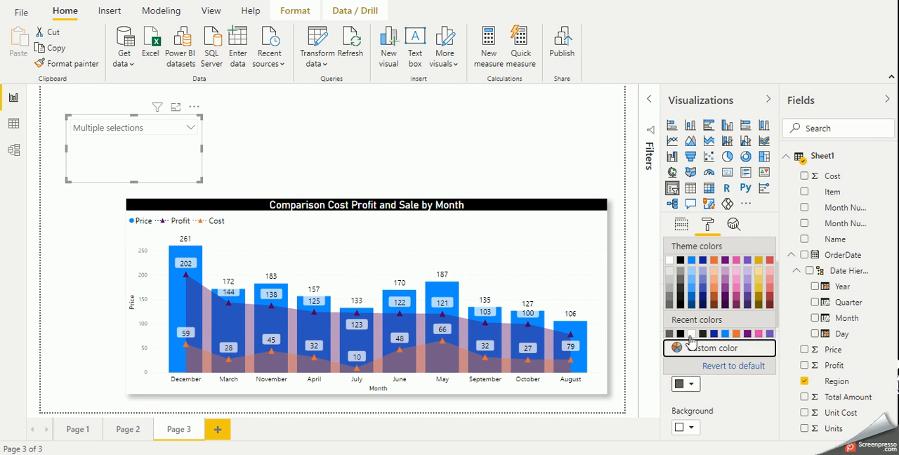
{"action": "left_click", "coordinate": [681, 336]}
{"action": "scroll", "coordinate": [734, 380], "scroll_direction": "down", "scroll_amount": 1}
{"action": "scroll", "coordinate": [734, 380], "scroll_direction": "down", "scroll_amount": 2}
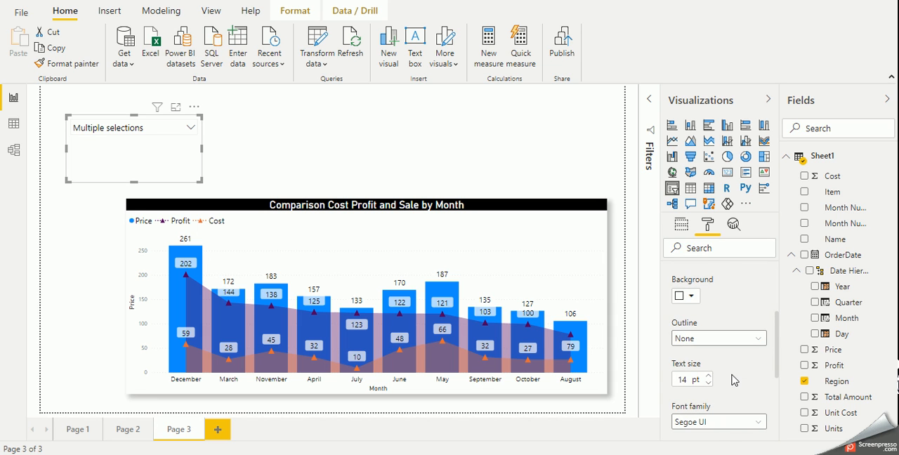
{"action": "scroll", "coordinate": [734, 380], "scroll_direction": "down", "scroll_amount": 3}
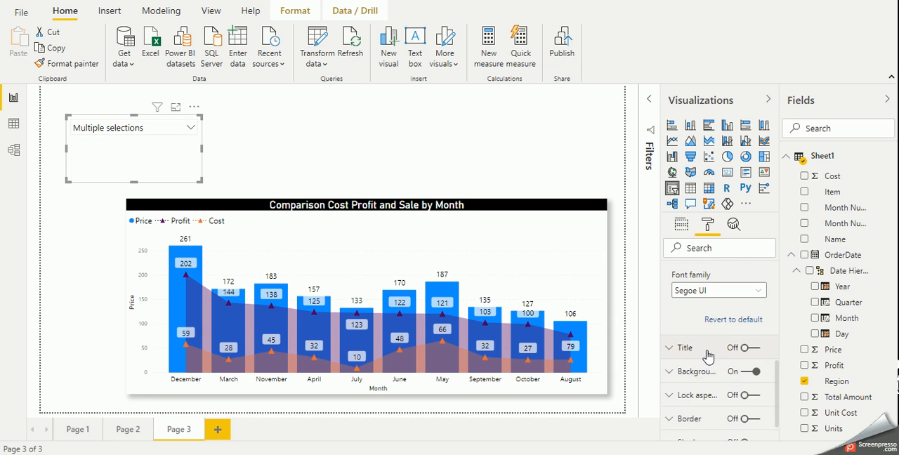
Turn on the slicer's title and set its text to "Region"
{"action": "scroll", "coordinate": [708, 357], "scroll_direction": "up", "scroll_amount": 2}
{"action": "scroll", "coordinate": [708, 357], "scroll_direction": "down", "scroll_amount": 3}
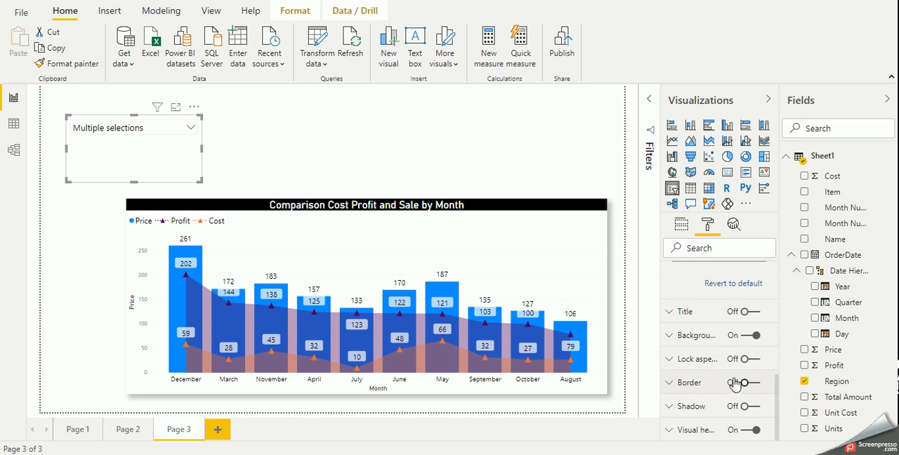
{"action": "left_click", "coordinate": [697, 314]}
{"action": "left_click", "coordinate": [743, 316]}
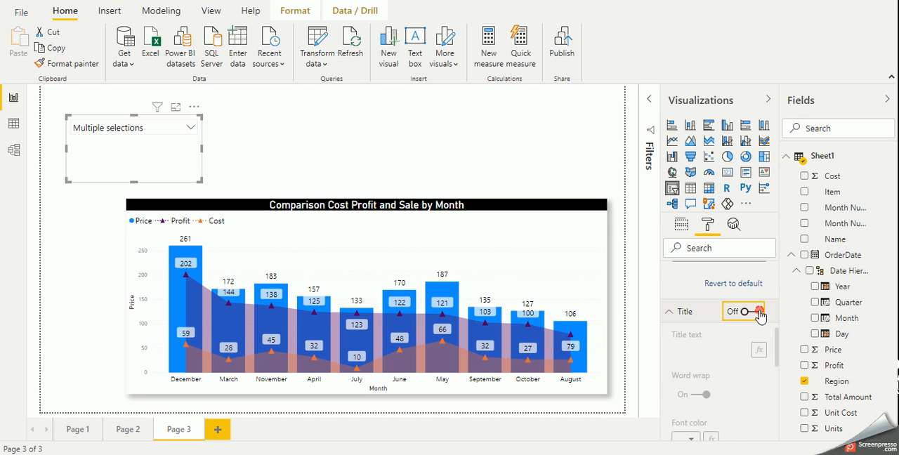
{"action": "left_click", "coordinate": [715, 350]}
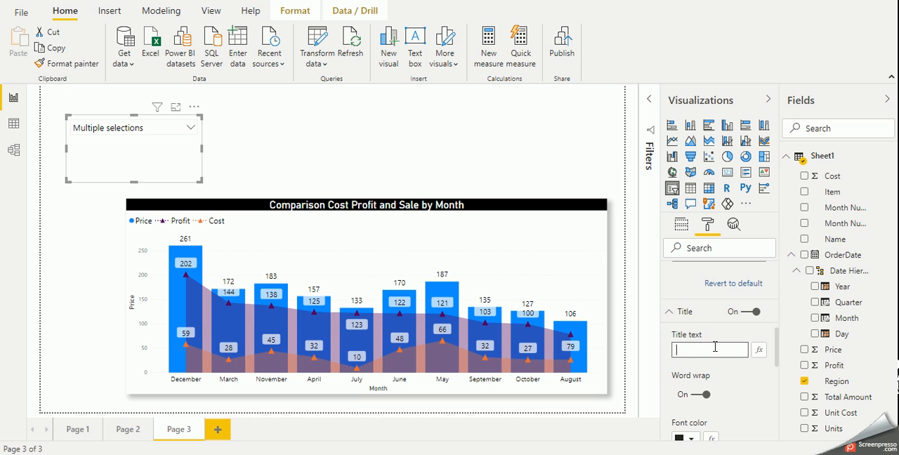
{"action": "type", "text": "Region"}
Center the slicer's title and set its font color to white
{"action": "scroll", "coordinate": [706, 372], "scroll_direction": "down", "scroll_amount": 4}
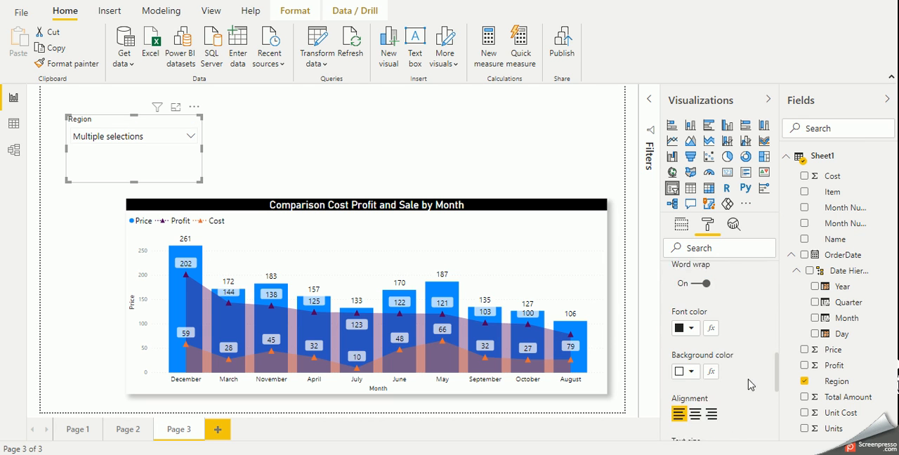
{"action": "left_click", "coordinate": [698, 399]}
{"action": "scroll", "coordinate": [699, 397], "scroll_direction": "down", "scroll_amount": 2}
{"action": "scroll", "coordinate": [702, 389], "scroll_direction": "up", "scroll_amount": 3}
{"action": "left_click", "coordinate": [691, 374]}
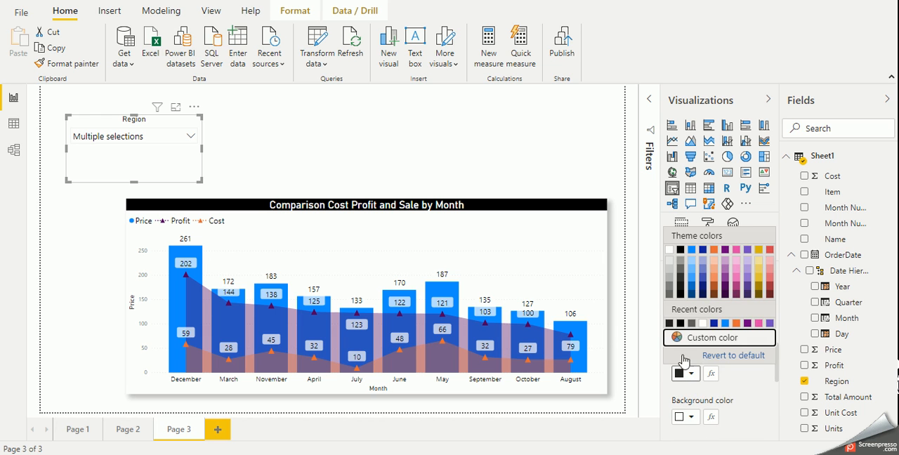
{"action": "left_click", "coordinate": [706, 325]}
Give the slicer's title a black background and slightly increase its text size, then deselect the slicer
{"action": "scroll", "coordinate": [703, 351], "scroll_direction": "down", "scroll_amount": 2}
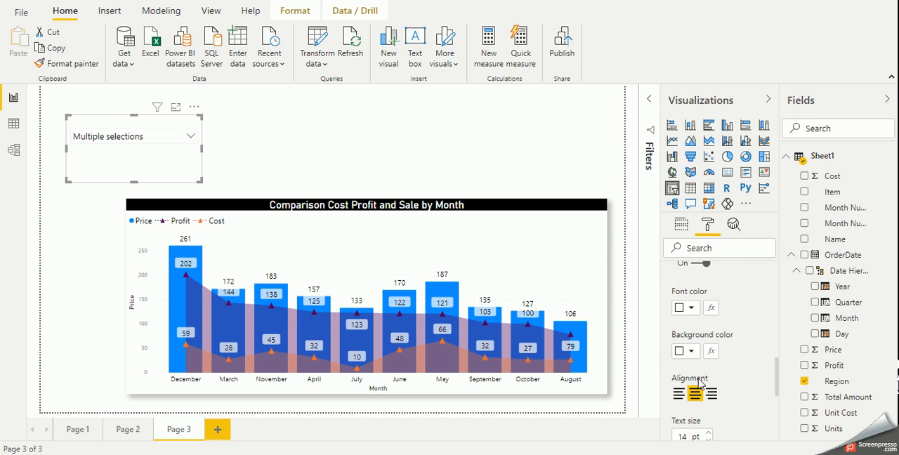
{"action": "left_click", "coordinate": [692, 351]}
{"action": "left_click", "coordinate": [691, 301]}
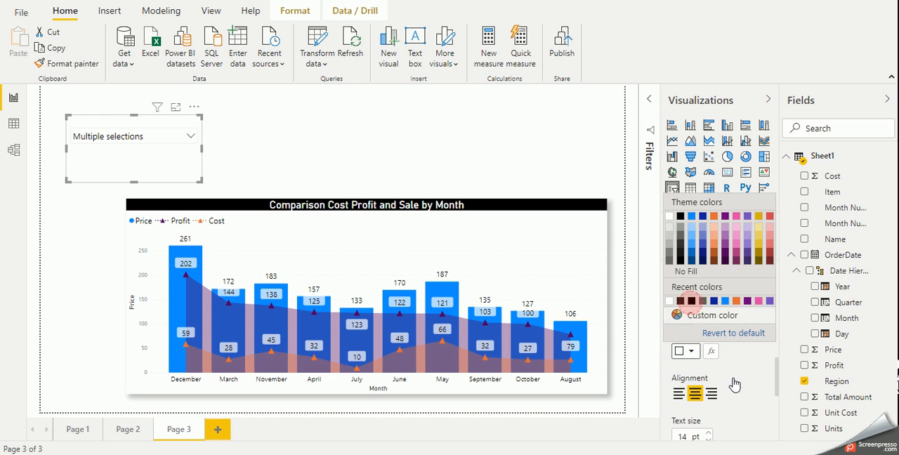
{"action": "left_click", "coordinate": [707, 432]}
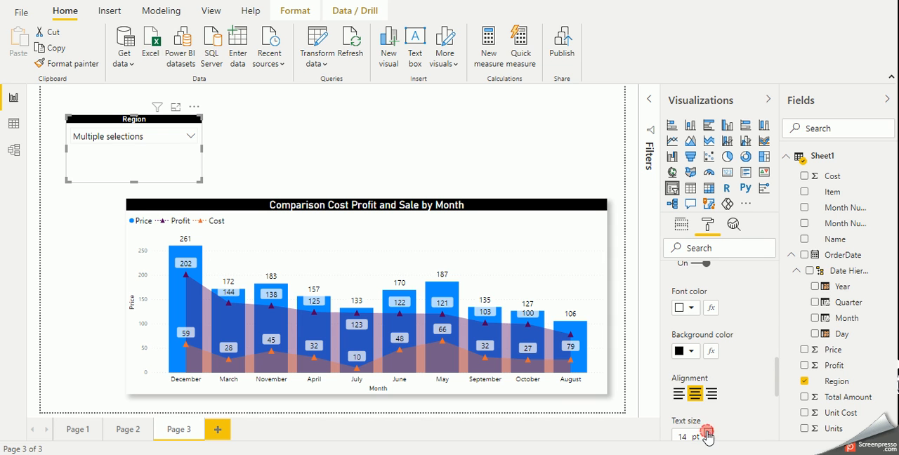
{"action": "left_click", "coordinate": [708, 432]}
{"action": "left_click", "coordinate": [295, 143]}
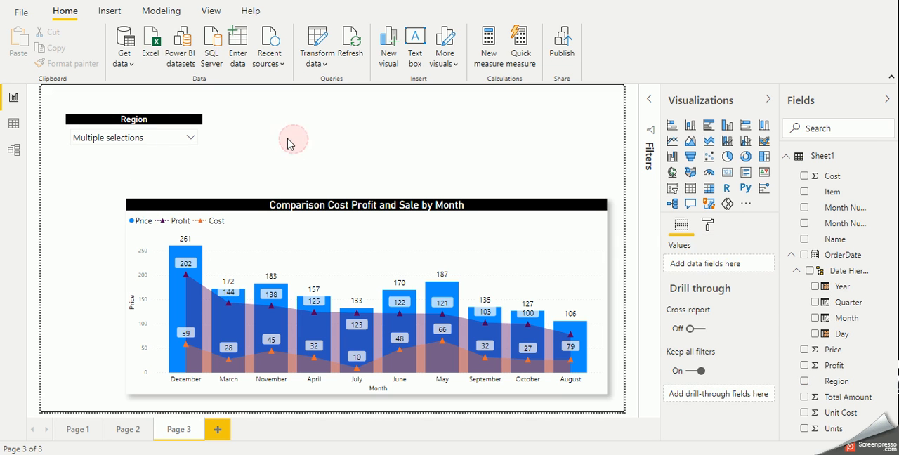
Clear the Central choice in the Region slicer's dropdown and select all regions with "Select all"
{"action": "left_click", "coordinate": [184, 137]}
{"action": "left_click", "coordinate": [184, 137]}
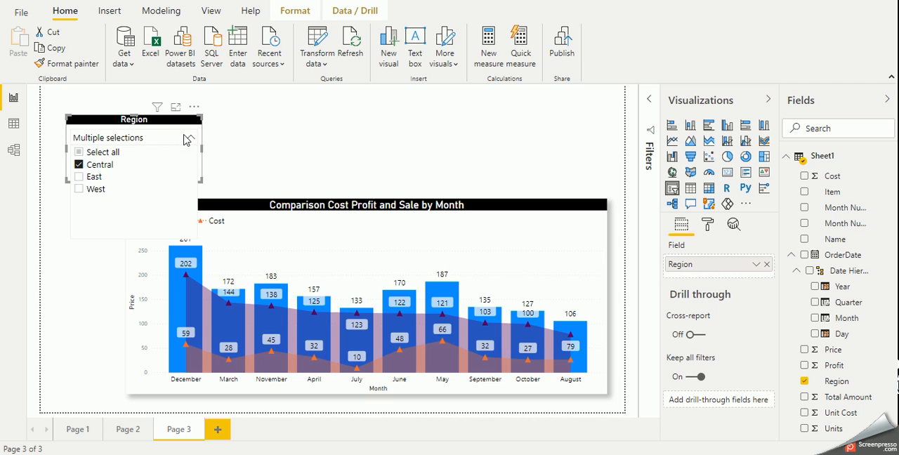
{"action": "left_click", "coordinate": [86, 163]}
{"action": "left_click", "coordinate": [85, 156]}
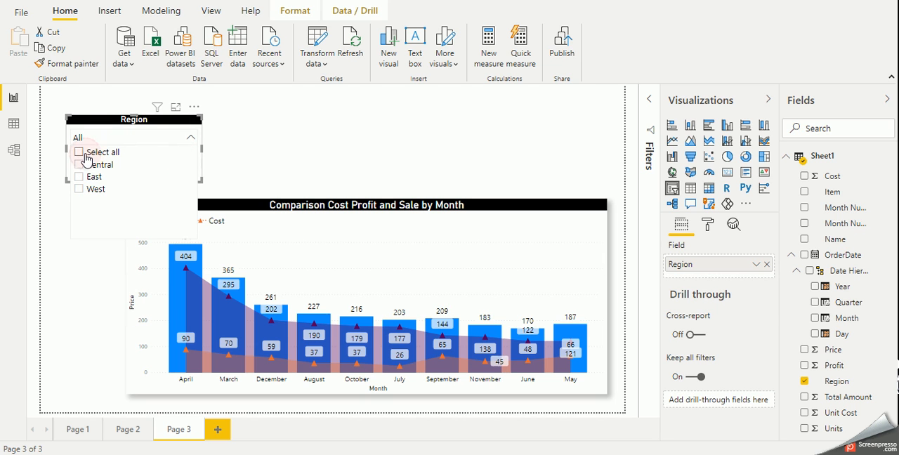
{"action": "left_click", "coordinate": [85, 154]}
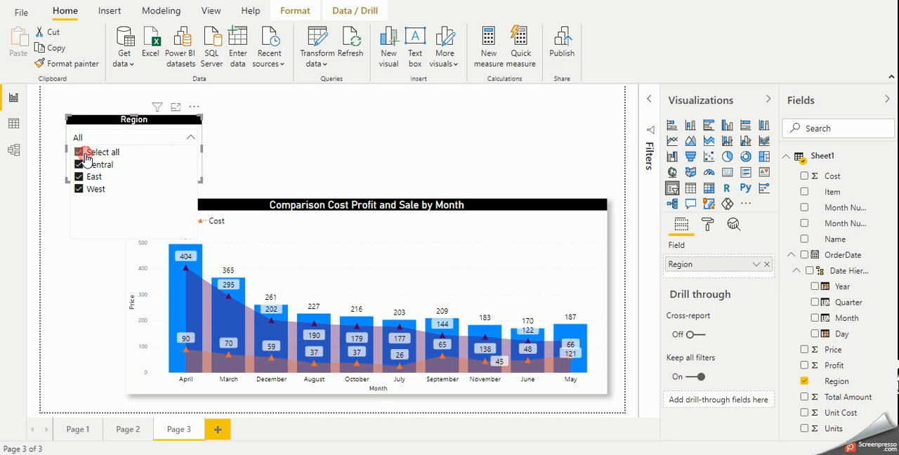
{"action": "left_click", "coordinate": [274, 153]}
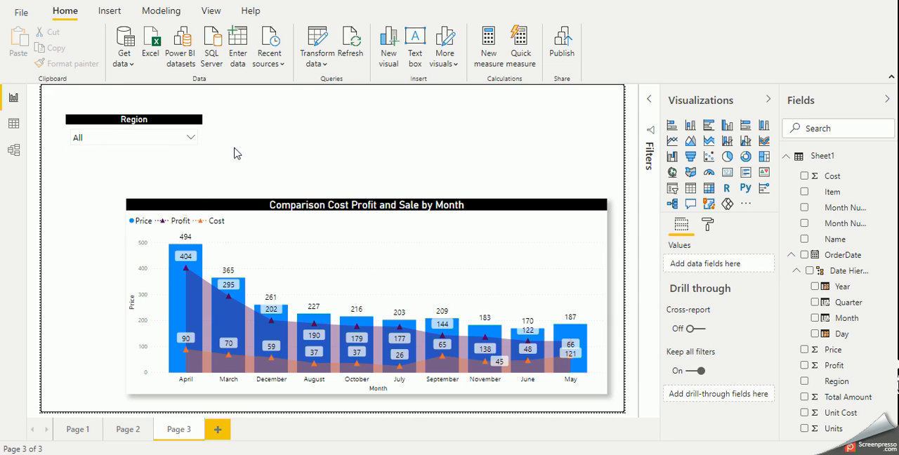
Turn on the Region slicer's border and set the border radius to 5 px
{"action": "left_click", "coordinate": [180, 161]}
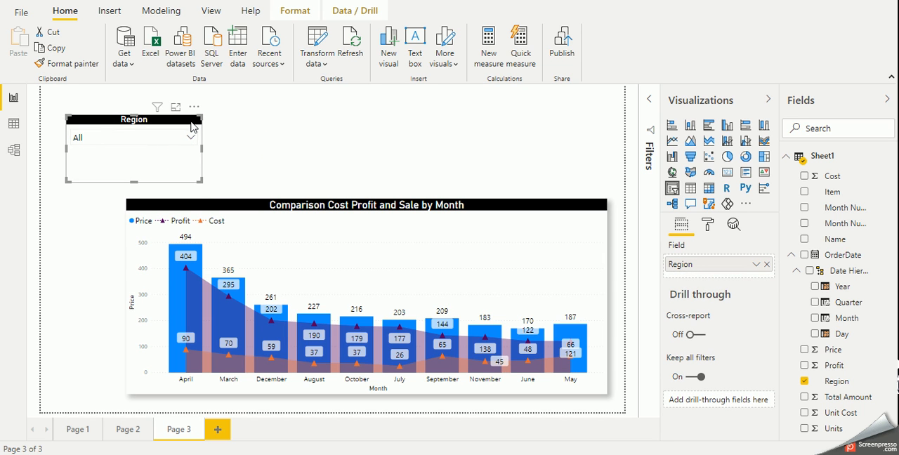
{"action": "left_click", "coordinate": [708, 225]}
{"action": "scroll", "coordinate": [745, 401], "scroll_direction": "down", "scroll_amount": 2}
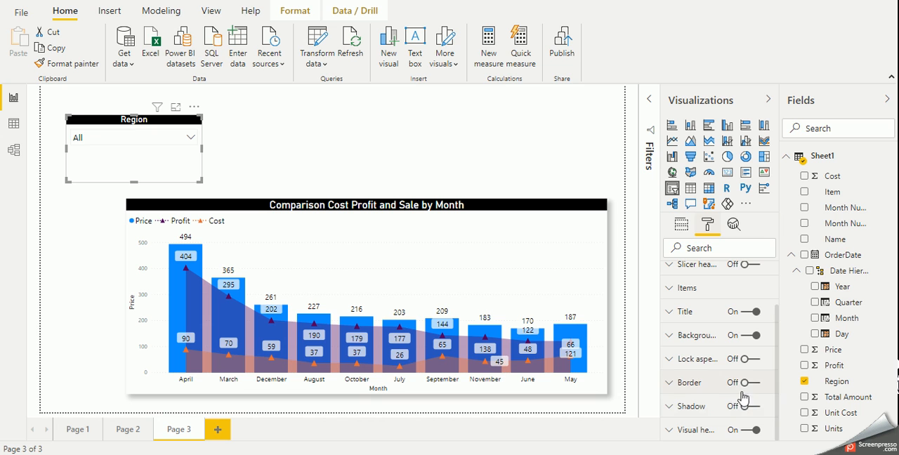
{"action": "left_click", "coordinate": [745, 383]}
{"action": "left_click", "coordinate": [690, 382]}
{"action": "scroll", "coordinate": [699, 401], "scroll_direction": "down", "scroll_amount": 1}
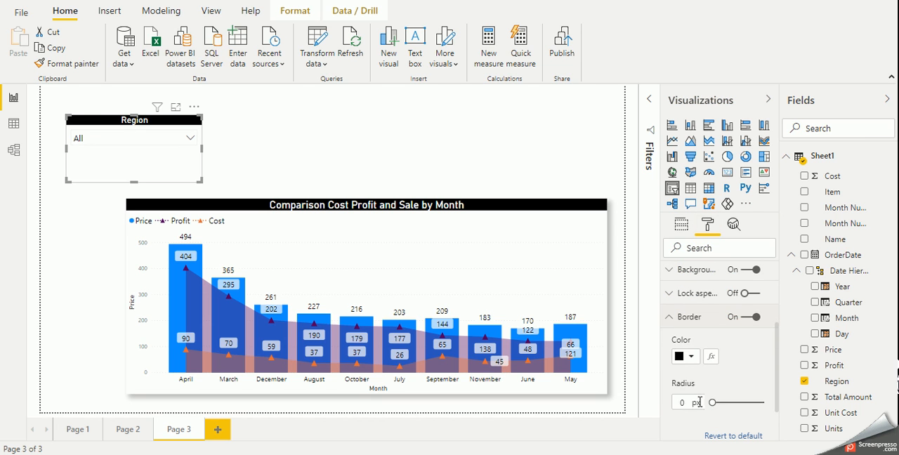
{"action": "left_click", "coordinate": [677, 403]}
{"action": "type", "text": "5"}
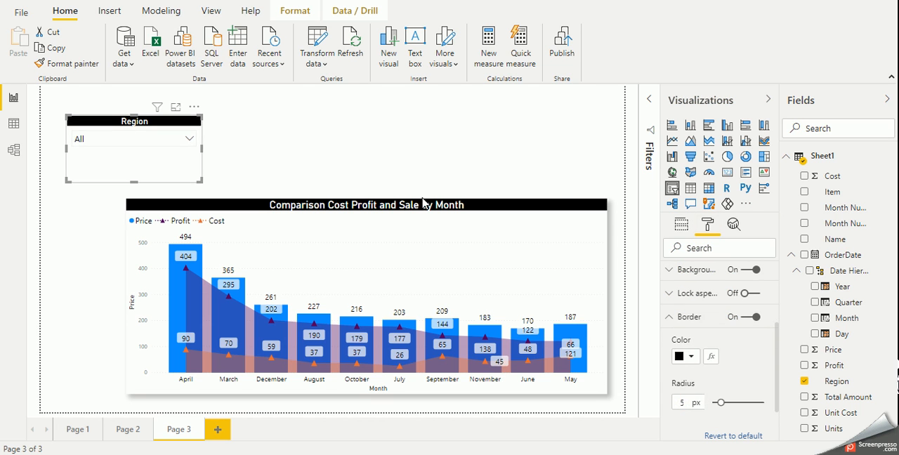
{"action": "left_click", "coordinate": [260, 157]}
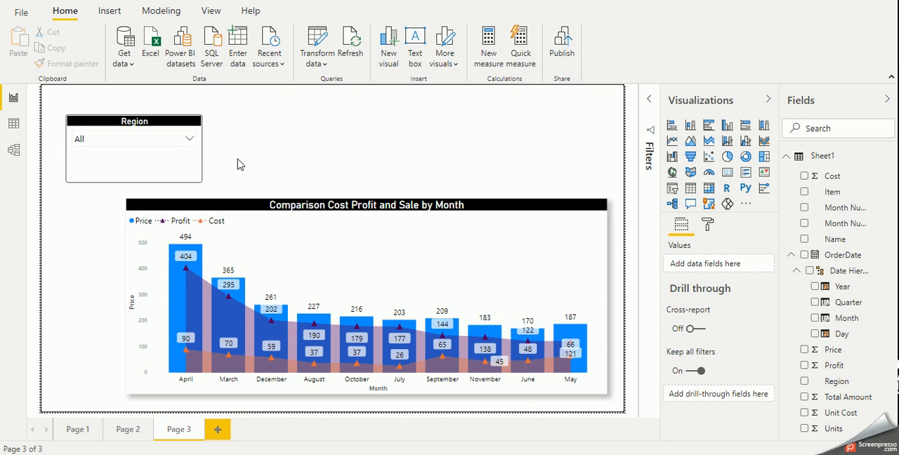
Add a second slicer beside the Region slicer, based on the Month Number field
{"action": "left_click", "coordinate": [672, 189]}
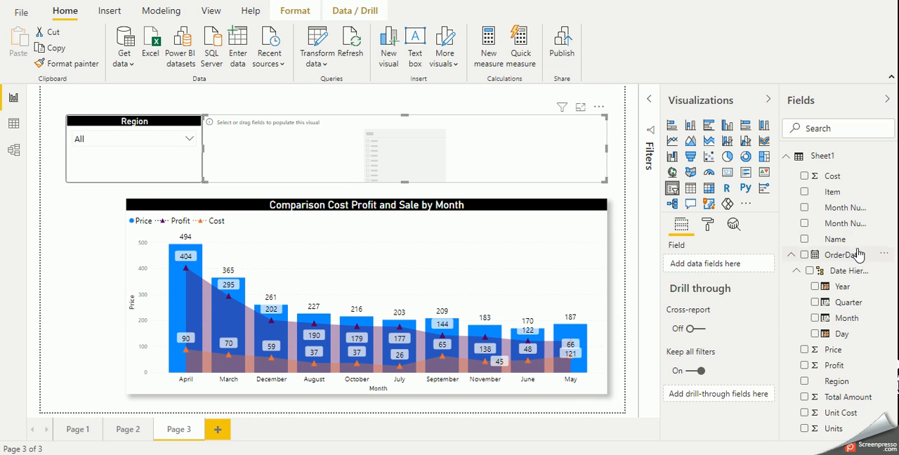
{"action": "left_click_drag", "start_coordinate": [855, 218], "coordinate": [464, 162]}
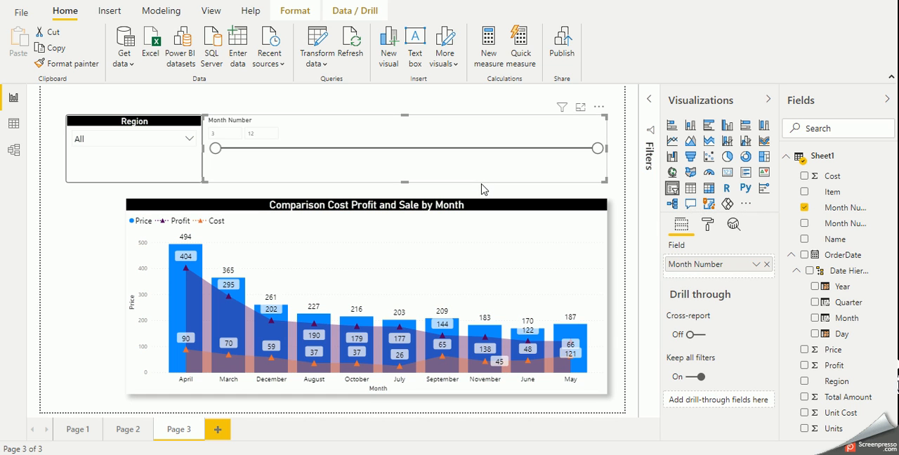
{"action": "left_click", "coordinate": [851, 210]}
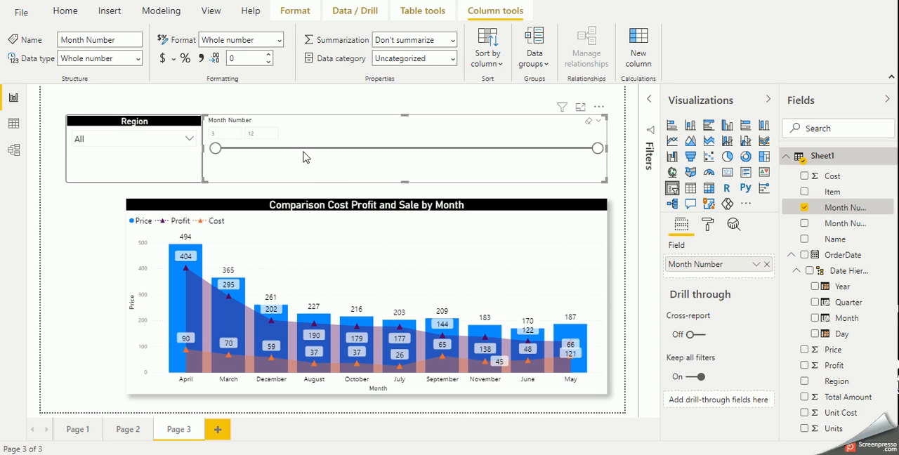
Try a start value of 4 in the Month Number slicer and moving its lower slider handle, restoring the full range
{"action": "double_click", "coordinate": [223, 133]}
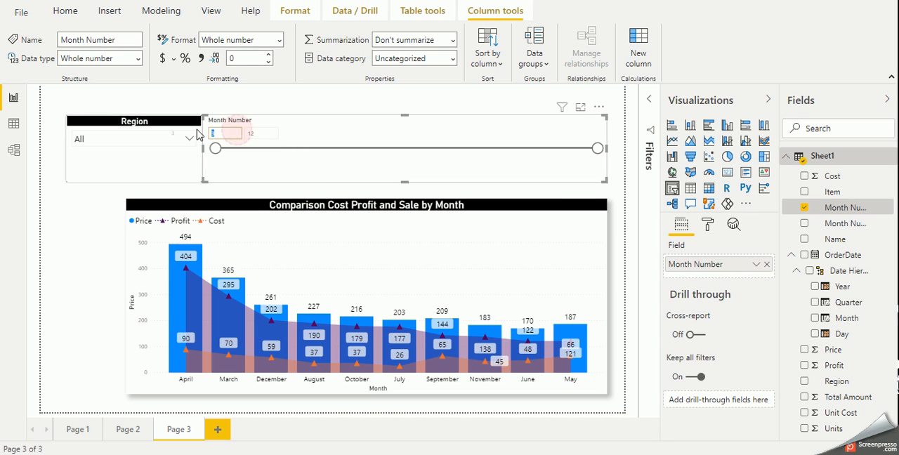
{"action": "left_click", "coordinate": [311, 166]}
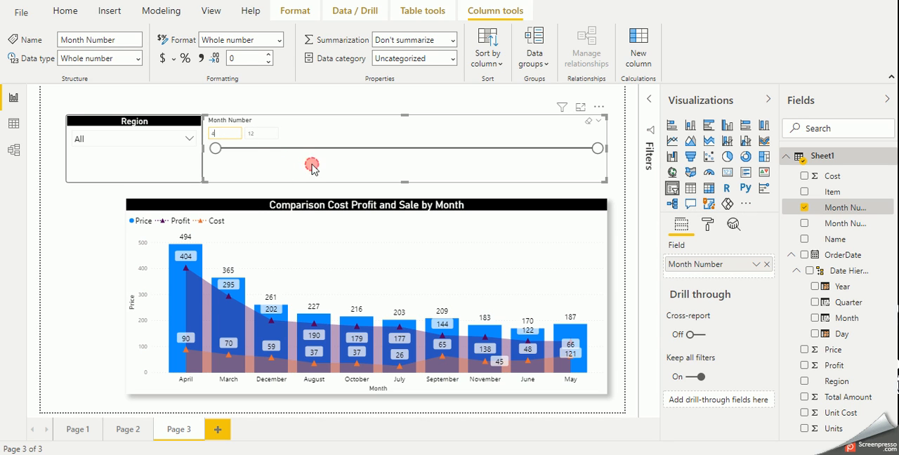
{"action": "left_click_drag", "start_coordinate": [259, 154], "coordinate": [430, 153]}
{"action": "left_click", "coordinate": [229, 151]}
Try the List and Dropdown styles for the Month Number slicer, then return it to Between
{"action": "left_click", "coordinate": [598, 121]}
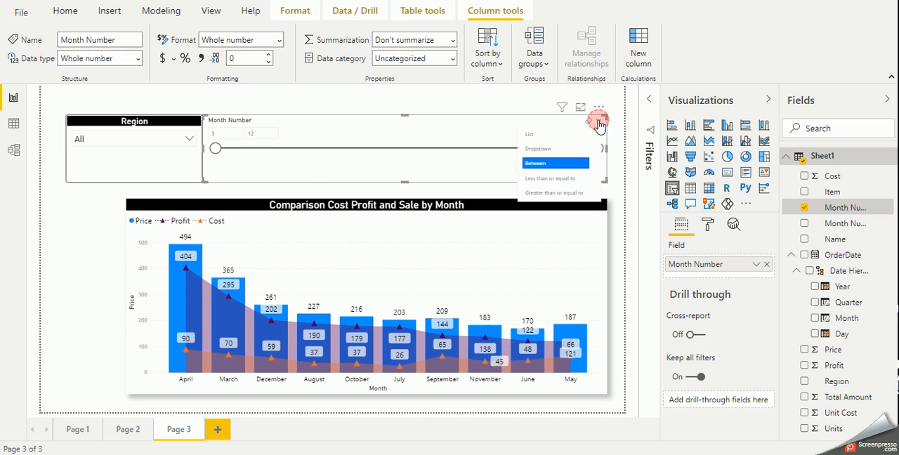
{"action": "left_click", "coordinate": [541, 136]}
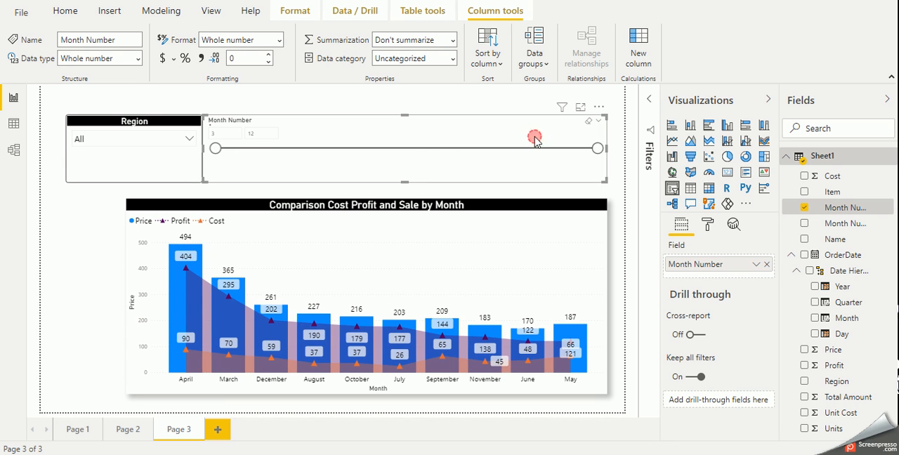
{"action": "left_click", "coordinate": [599, 122]}
{"action": "left_click", "coordinate": [572, 148]}
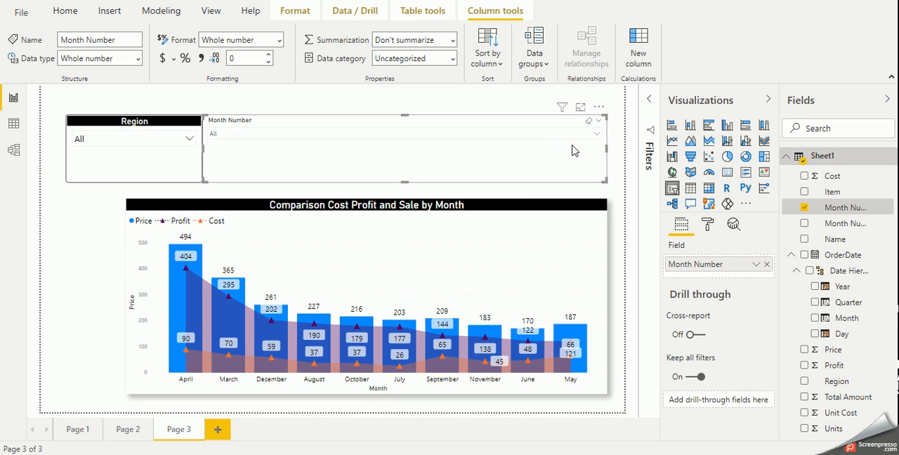
{"action": "left_click", "coordinate": [598, 122]}
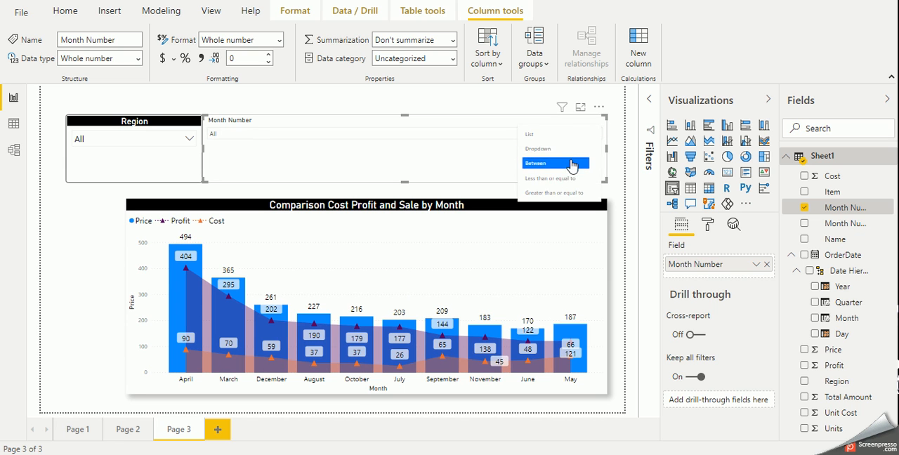
{"action": "left_click", "coordinate": [571, 162]}
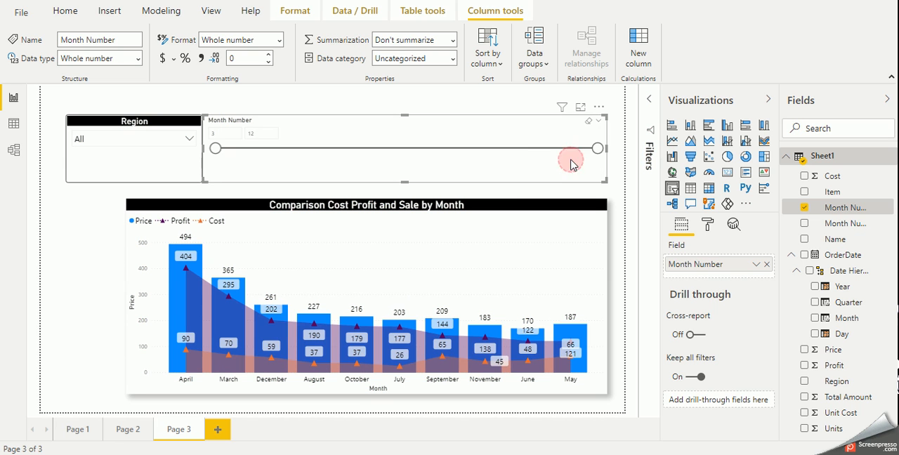
Switch the Month Number slicer to "Less than or equal to" and test moving its upper handle, restoring the full range
{"action": "left_click", "coordinate": [600, 122]}
{"action": "left_click", "coordinate": [560, 179]}
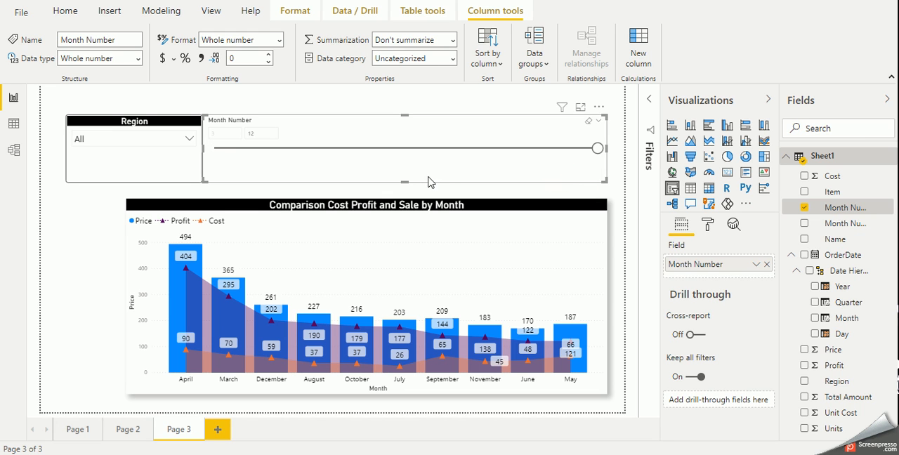
{"action": "left_click_drag", "start_coordinate": [597, 148], "coordinate": [476, 154]}
{"action": "left_click", "coordinate": [597, 148]}
Try the "Greater than or equal to" style for the Month Number slicer, then set it back to Between
{"action": "left_click", "coordinate": [599, 121]}
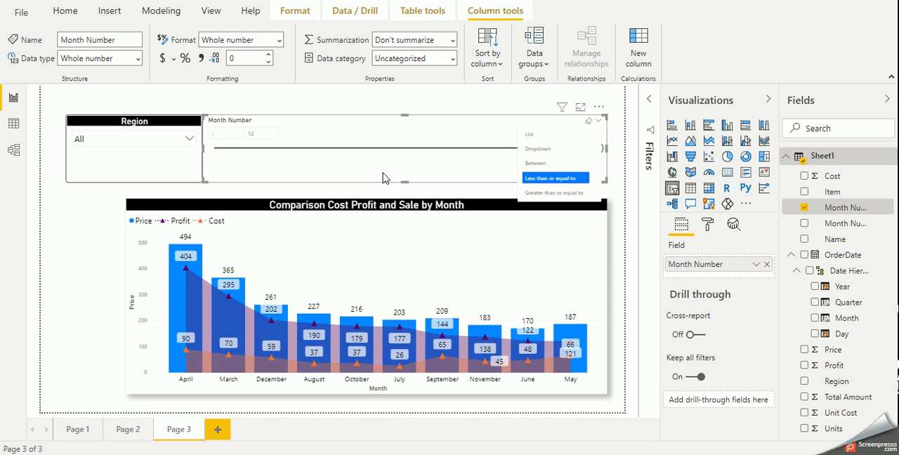
{"action": "left_click", "coordinate": [555, 193]}
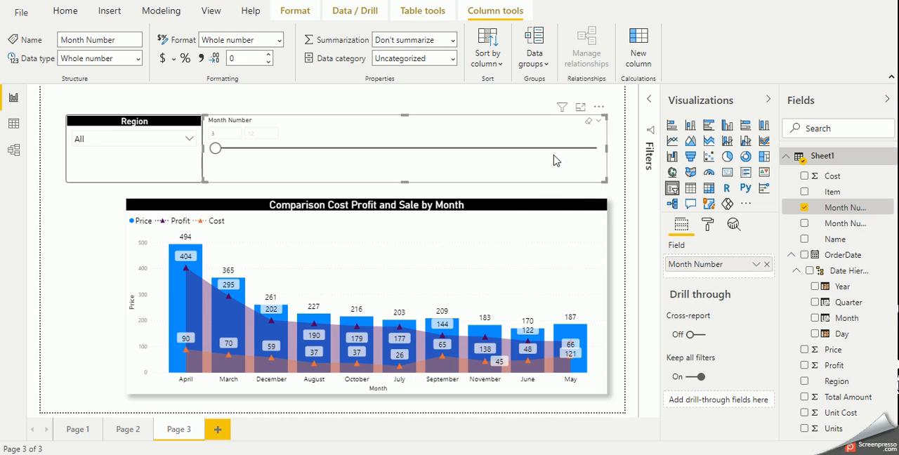
{"action": "left_click", "coordinate": [599, 122]}
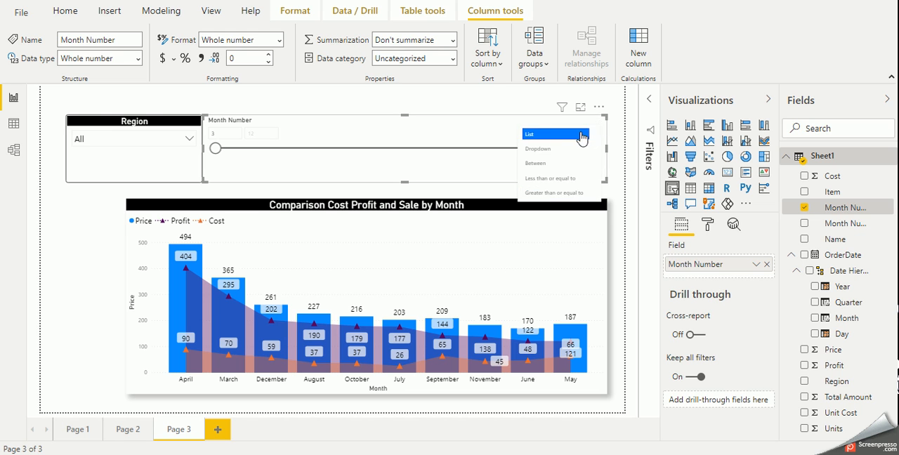
{"action": "left_click", "coordinate": [546, 164]}
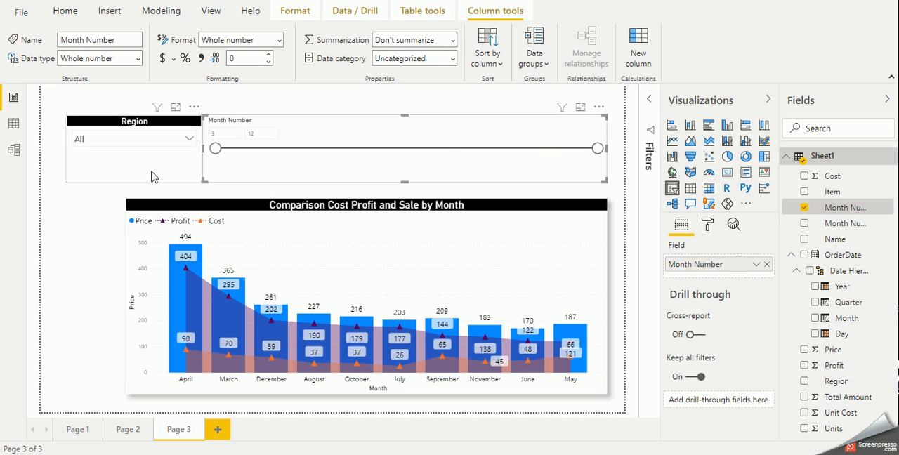
Narrow the Month Number slicer from its outer edge so that it is slightly narrower than the Region slicer
{"action": "left_click", "coordinate": [151, 173]}
{"action": "left_click", "coordinate": [490, 174]}
{"action": "left_click", "coordinate": [708, 224]}
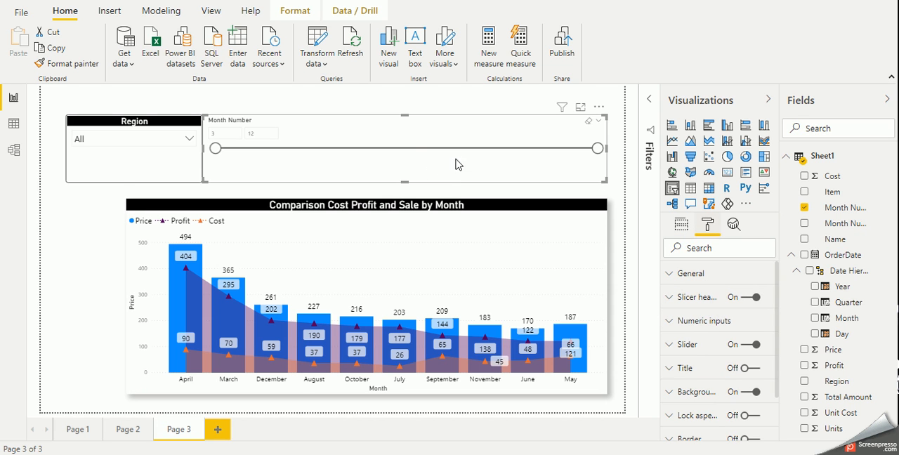
{"action": "left_click_drag", "start_coordinate": [607, 148], "coordinate": [322, 155]}
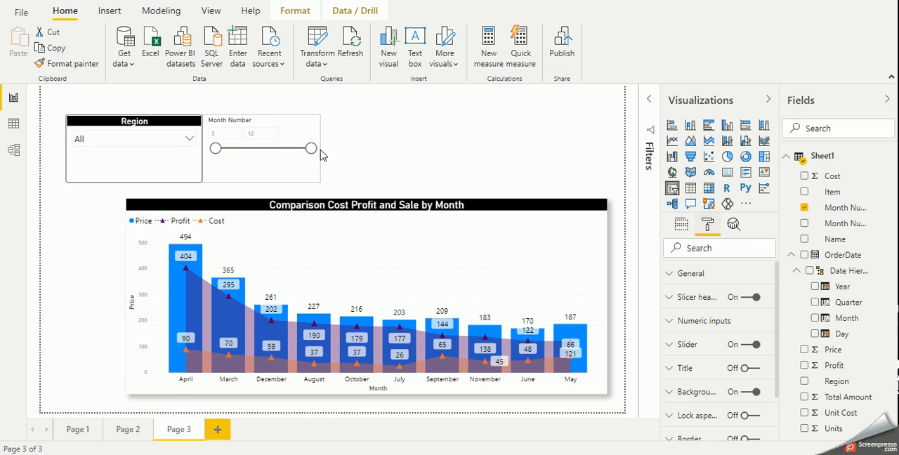
Copy the Region slicer's formatting onto the Month Number slicer with Format Painter
{"action": "left_click", "coordinate": [147, 164]}
{"action": "left_click", "coordinate": [75, 65]}
{"action": "left_click", "coordinate": [249, 167]}
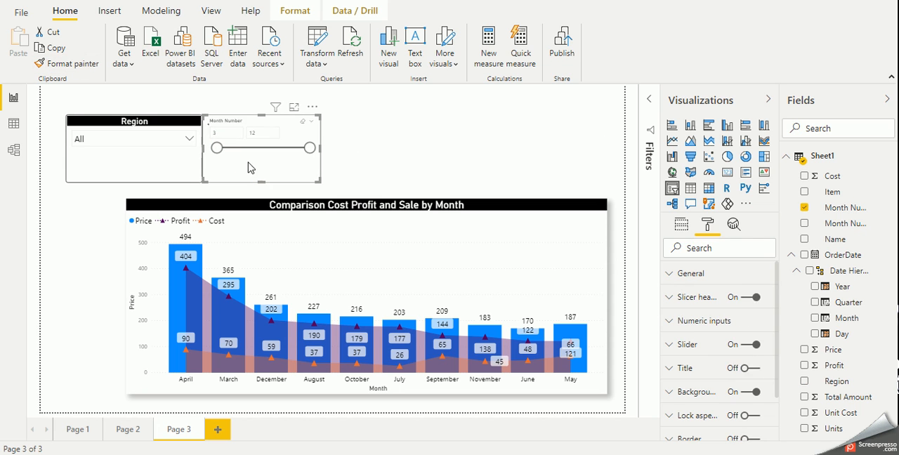
Set the Month Number slicer's title text to "Month Number"
{"action": "scroll", "coordinate": [717, 315], "scroll_direction": "down", "scroll_amount": 2}
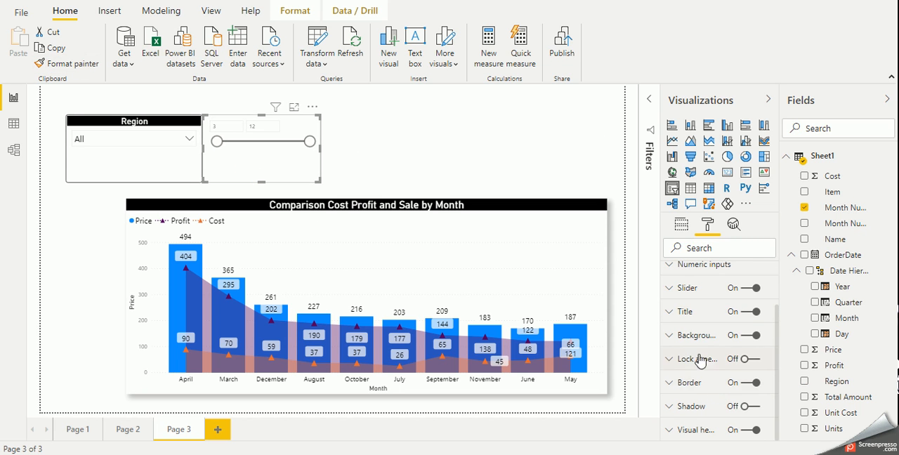
{"action": "left_click", "coordinate": [699, 311]}
{"action": "left_click", "coordinate": [708, 350]}
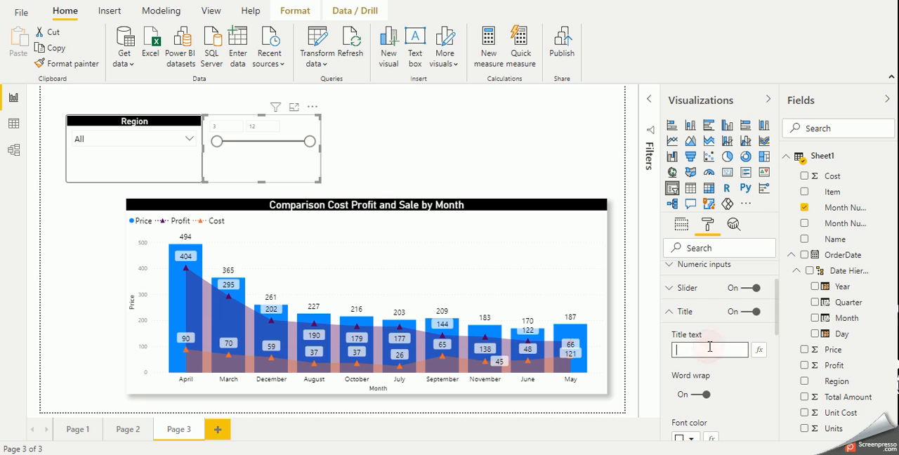
{"action": "type", "text": "Month Number"}
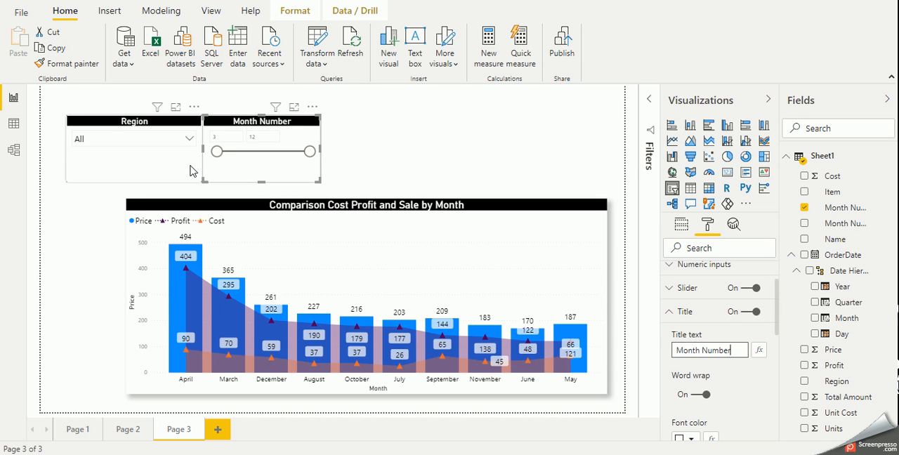
{"action": "left_click", "coordinate": [384, 173]}
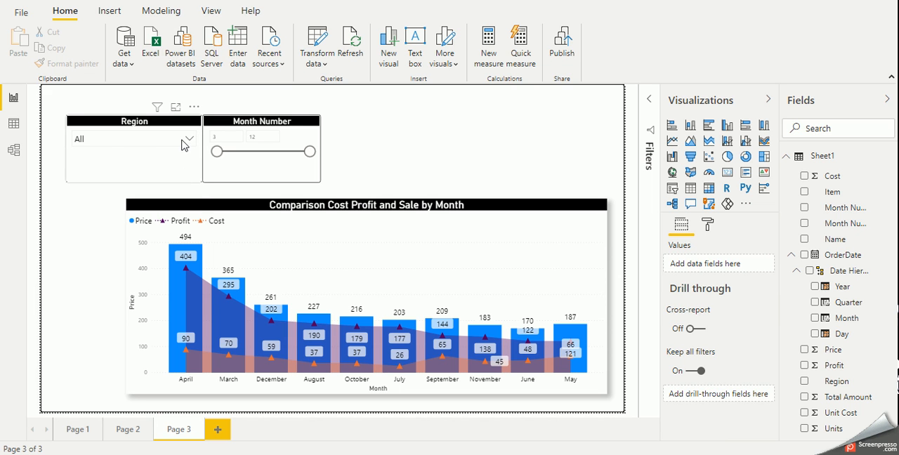
{"action": "left_click", "coordinate": [187, 140]}
{"action": "left_click", "coordinate": [397, 181]}
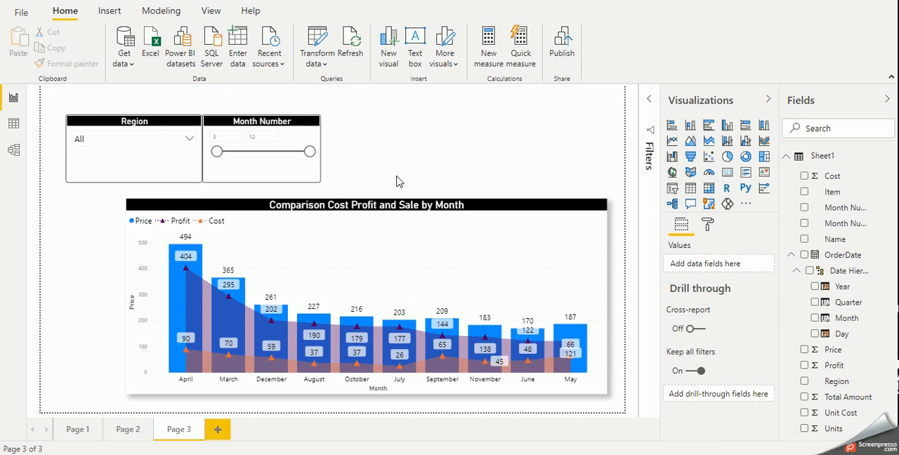
{"action": "left_click", "coordinate": [316, 180]}
Add a third slicer beside Month Number using the OrderDate field, with plain OrderDate values instead of the Date Hierarchy
{"action": "left_click", "coordinate": [425, 167]}
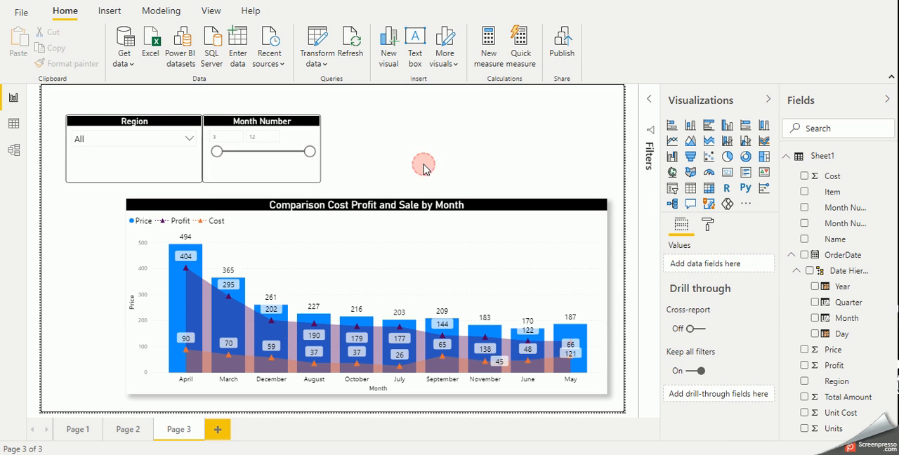
{"action": "left_click", "coordinate": [673, 188]}
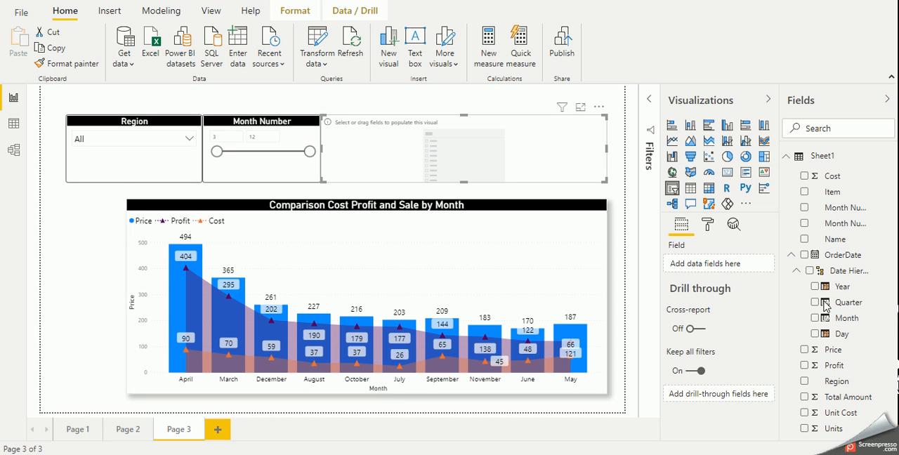
{"action": "left_click_drag", "start_coordinate": [855, 278], "coordinate": [510, 156]}
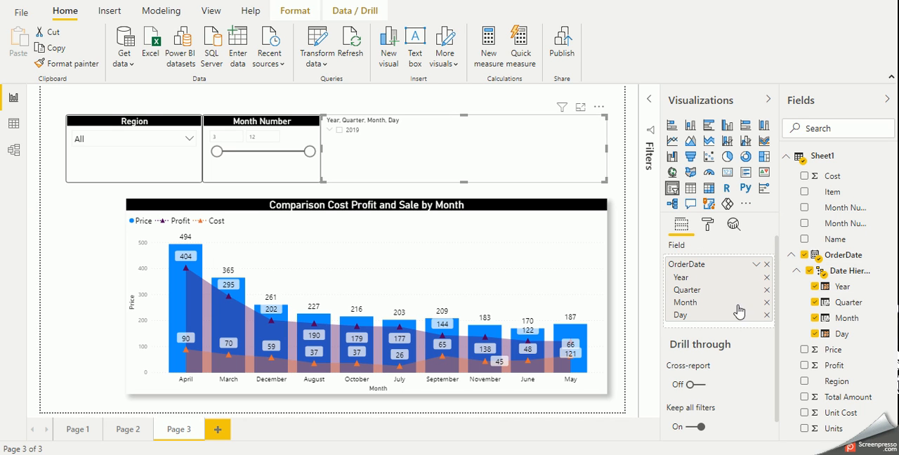
{"action": "left_click", "coordinate": [757, 265]}
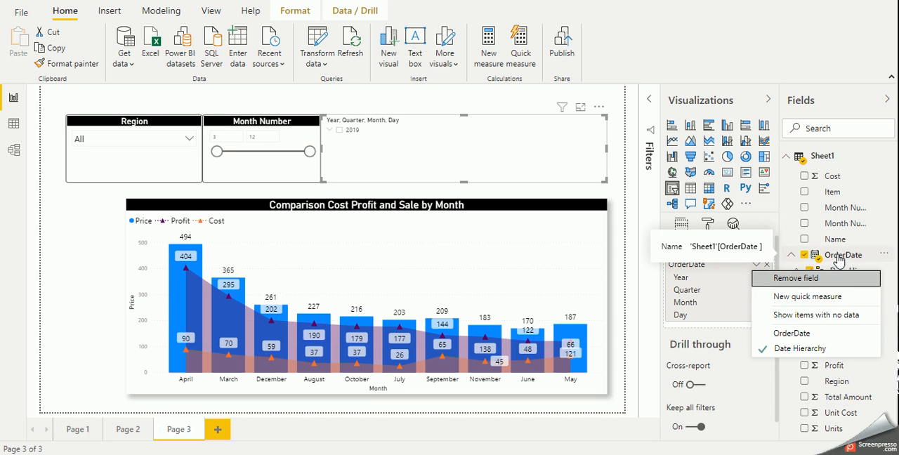
{"action": "left_click", "coordinate": [792, 334]}
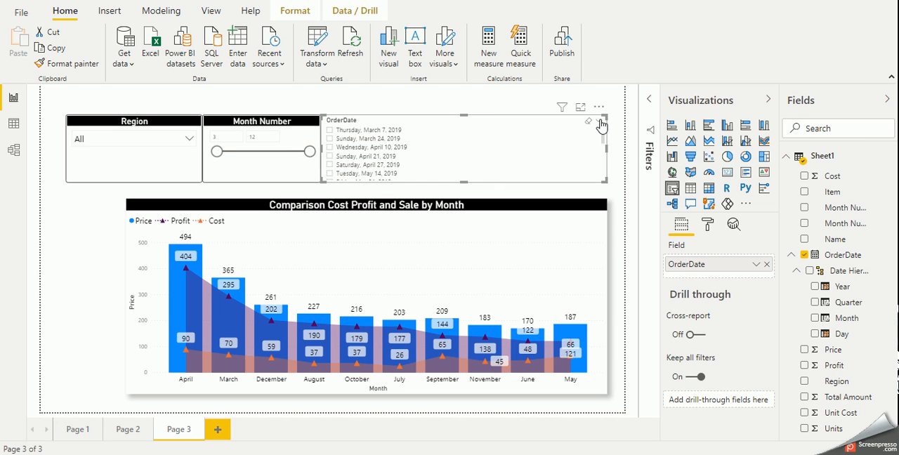
Try the Between style for the OrderDate slicer, then switch it to Relative Date
{"action": "left_click", "coordinate": [599, 123]}
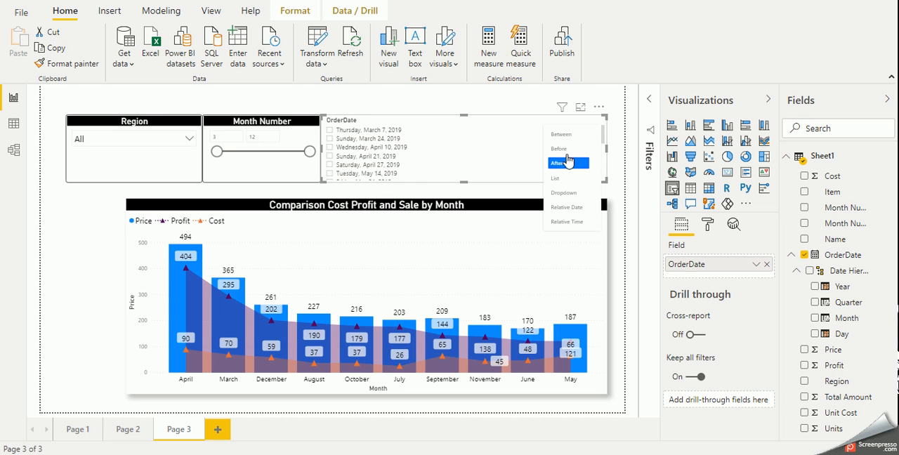
{"action": "left_click", "coordinate": [567, 136]}
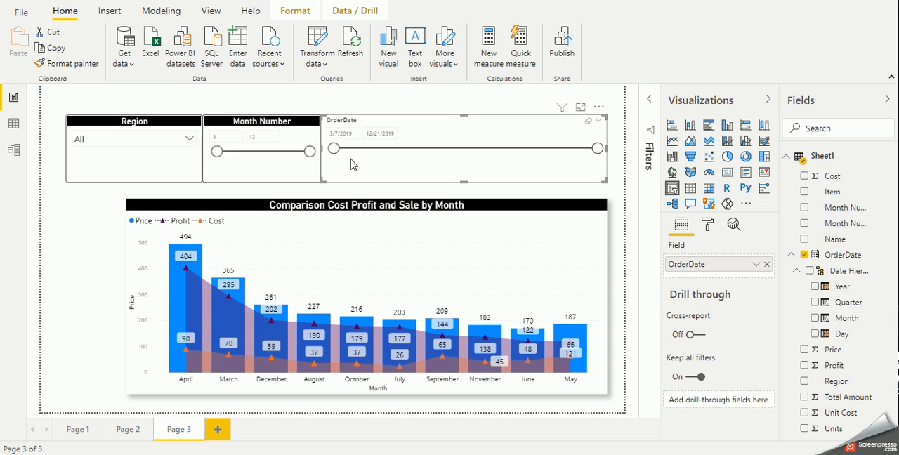
{"action": "left_click", "coordinate": [598, 124]}
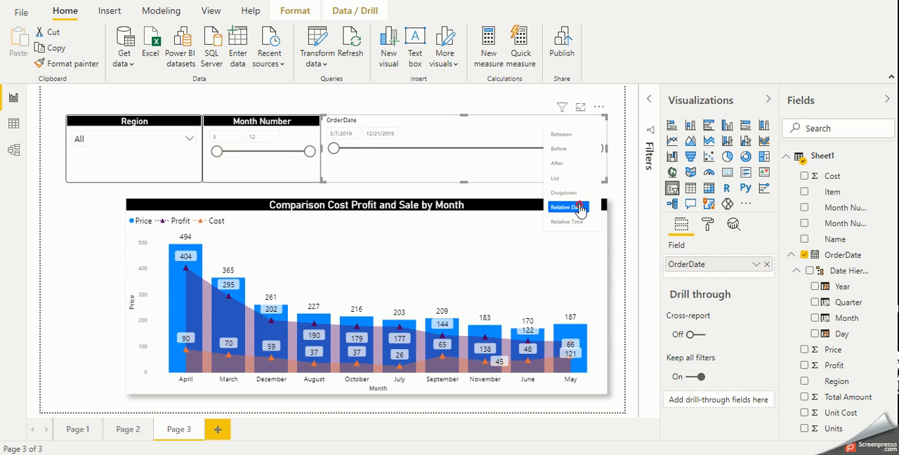
{"action": "left_click", "coordinate": [580, 208]}
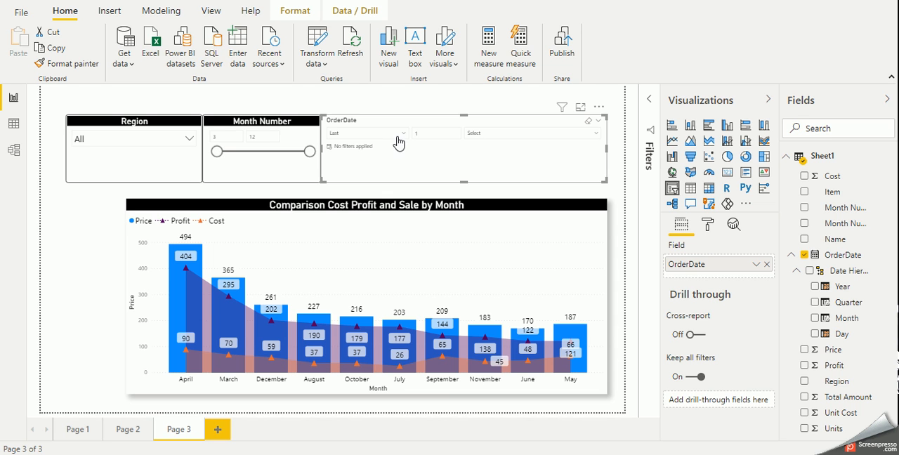
Set the text size of the OrderDate slicer's numeric inputs to 14 pt
{"action": "left_click", "coordinate": [707, 225]}
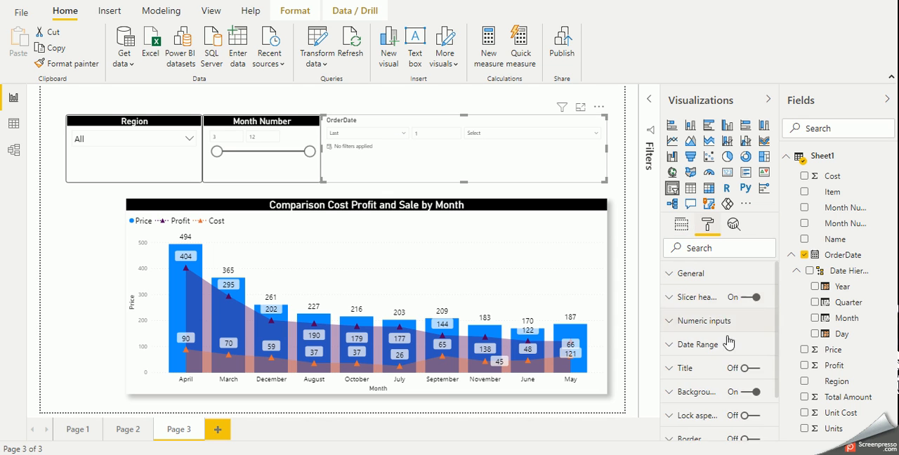
{"action": "scroll", "coordinate": [713, 351], "scroll_direction": "down", "scroll_amount": 1}
{"action": "scroll", "coordinate": [688, 362], "scroll_direction": "up", "scroll_amount": 1}
{"action": "scroll", "coordinate": [706, 355], "scroll_direction": "down", "scroll_amount": 1}
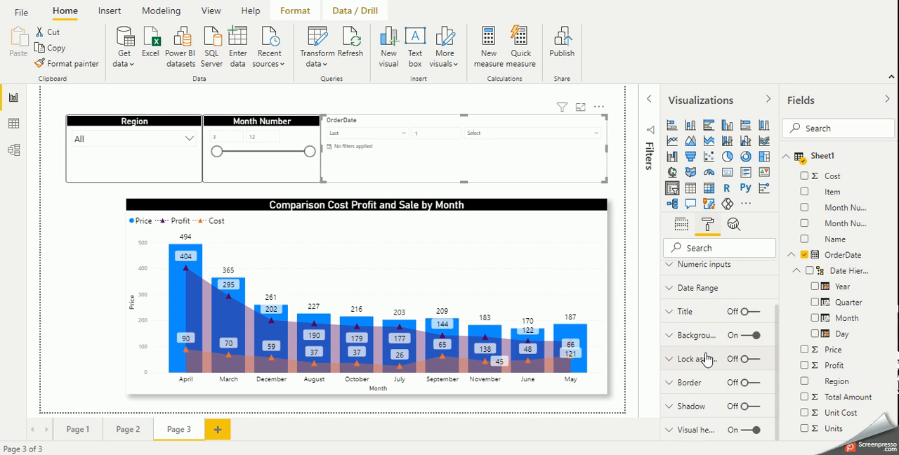
{"action": "scroll", "coordinate": [706, 354], "scroll_direction": "up", "scroll_amount": 1}
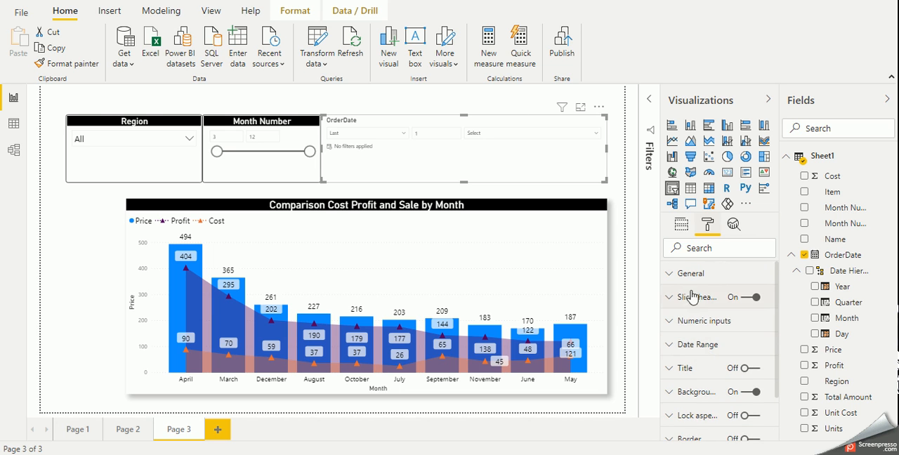
{"action": "left_click", "coordinate": [706, 322]}
{"action": "scroll", "coordinate": [706, 330], "scroll_direction": "down", "scroll_amount": 3}
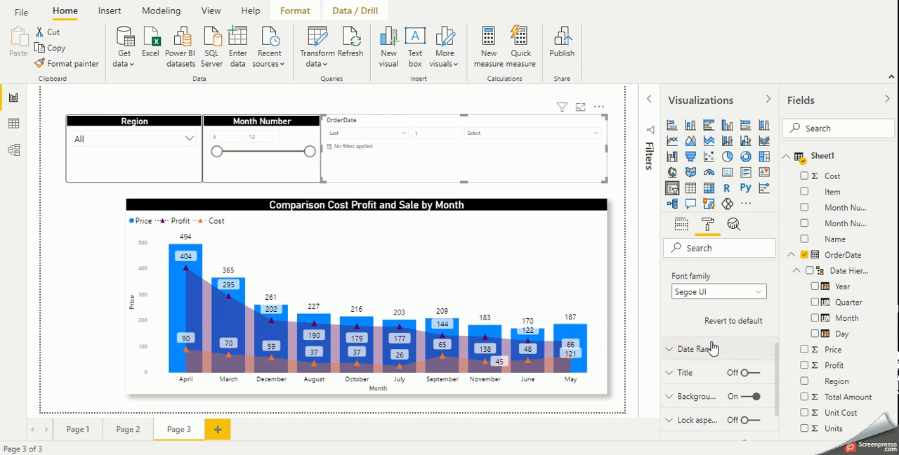
{"action": "scroll", "coordinate": [711, 320], "scroll_direction": "up", "scroll_amount": 1}
{"action": "left_click", "coordinate": [708, 313]}
{"action": "left_click", "coordinate": [708, 313]}
{"action": "left_click", "coordinate": [708, 313]}
{"action": "left_click", "coordinate": [708, 313]}
{"action": "left_click", "coordinate": [708, 313]}
{"action": "left_click", "coordinate": [708, 313]}
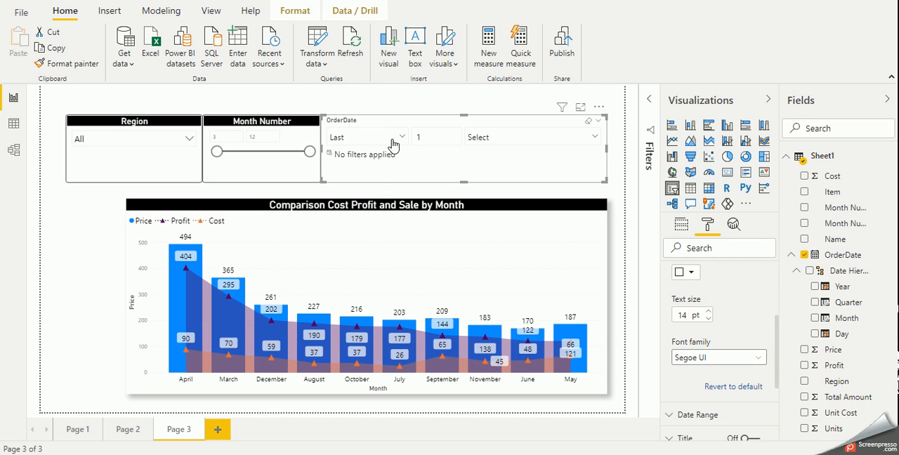
Try the Next and This options for the OrderDate slicer's relative period and review the available time units
{"action": "left_click", "coordinate": [487, 137]}
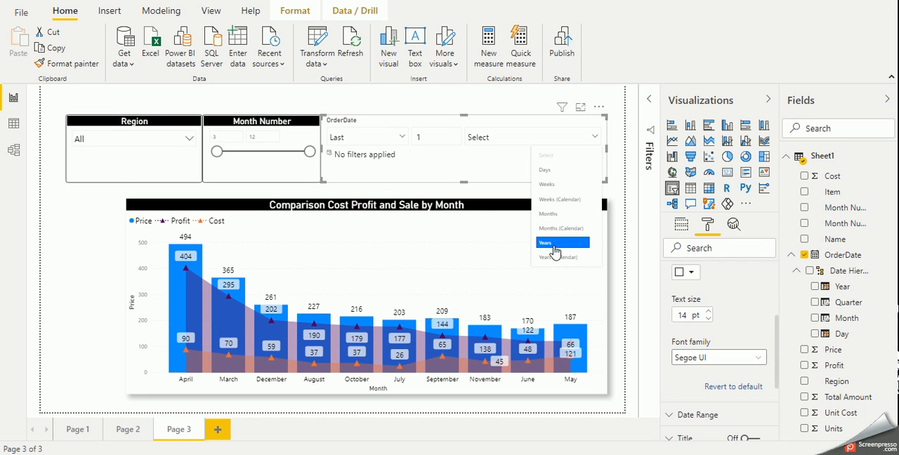
{"action": "left_click", "coordinate": [402, 137]}
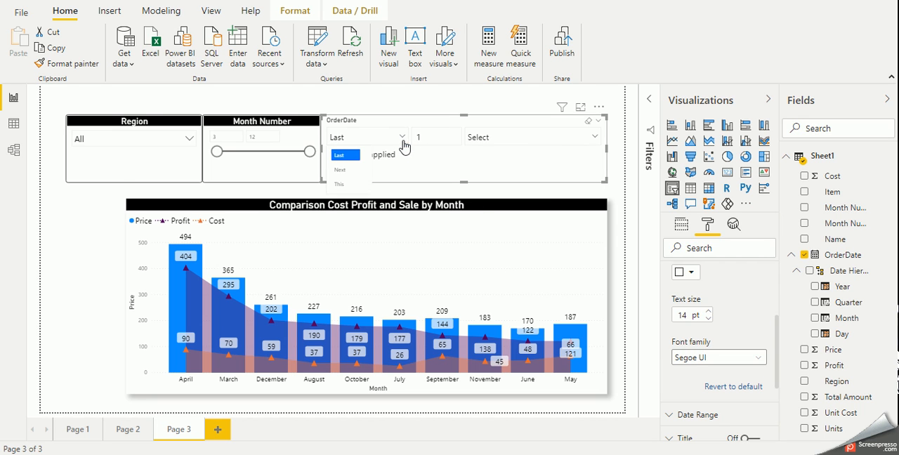
{"action": "left_click", "coordinate": [340, 170]}
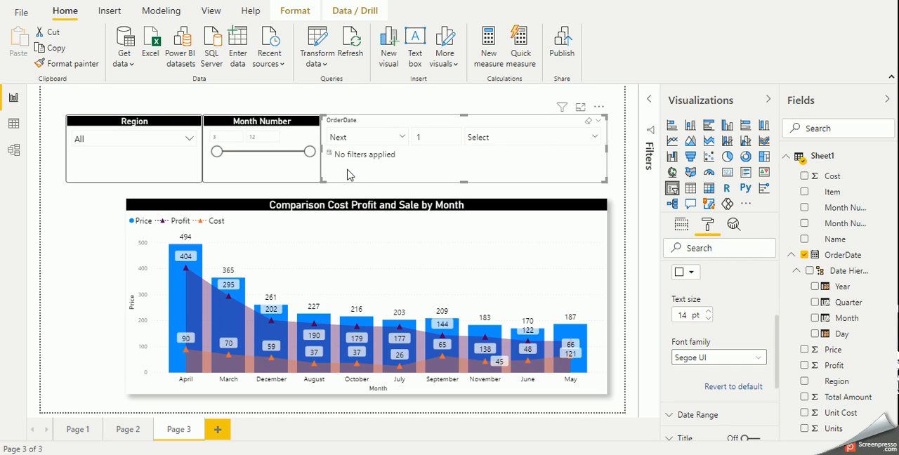
{"action": "left_click", "coordinate": [399, 137]}
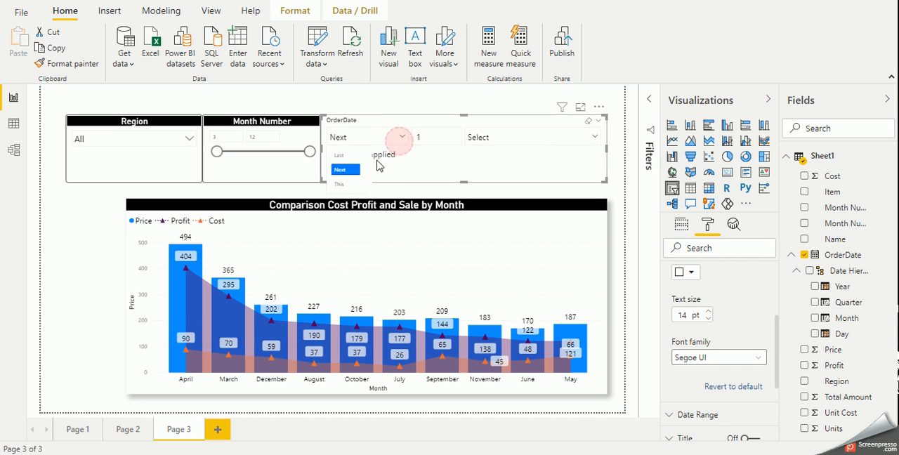
{"action": "left_click", "coordinate": [349, 185]}
{"action": "left_click", "coordinate": [543, 136]}
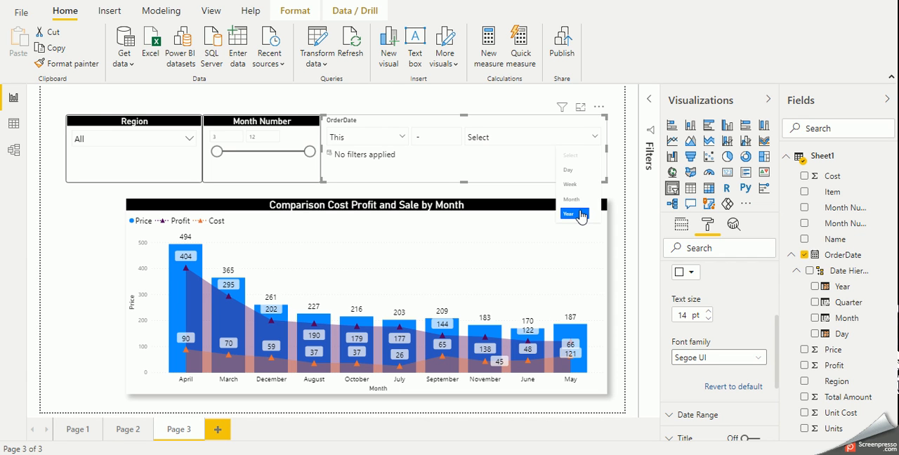
{"action": "left_click", "coordinate": [465, 166]}
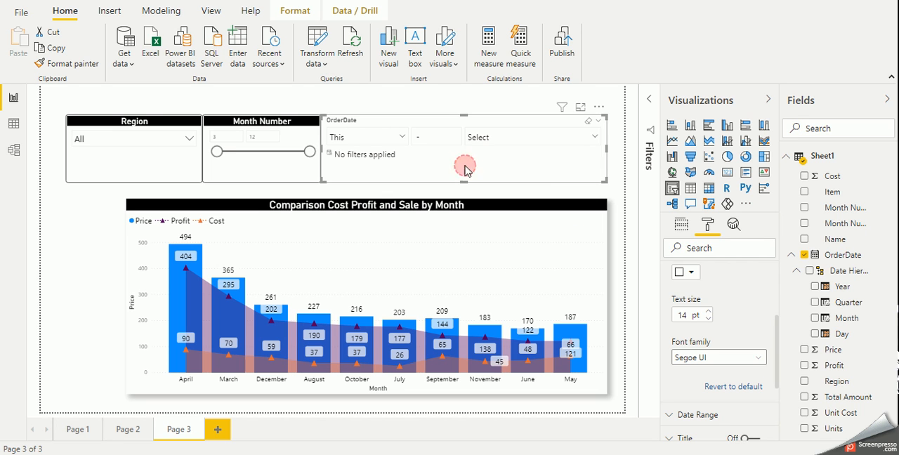
Set the OrderDate slicer back to Between and copy the Month Number slicer's formatting onto it
{"action": "left_click", "coordinate": [597, 126]}
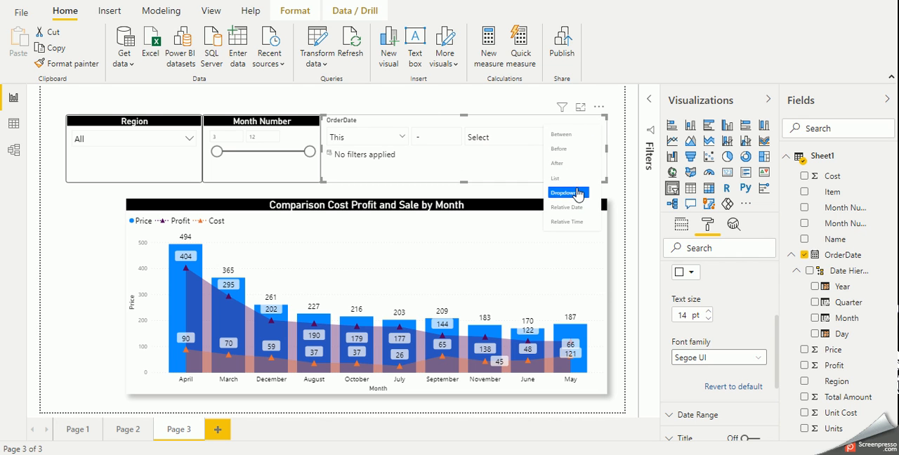
{"action": "left_click", "coordinate": [569, 134]}
{"action": "left_click", "coordinate": [276, 172]}
{"action": "left_click", "coordinate": [67, 64]}
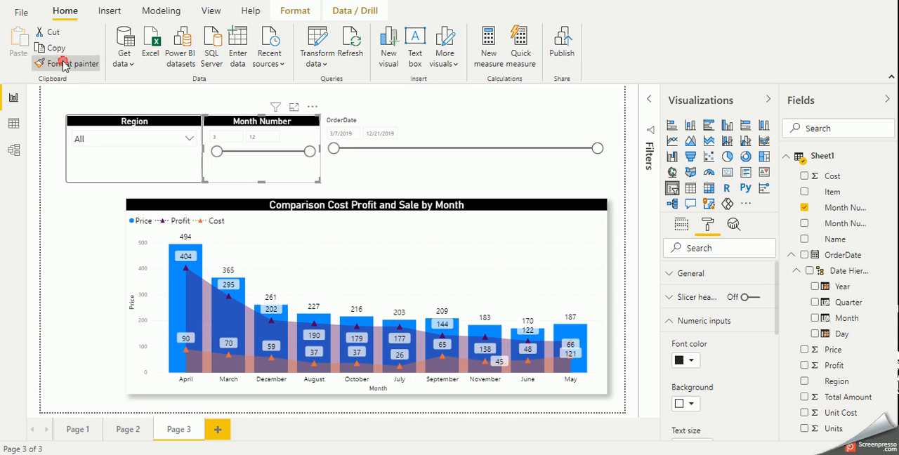
{"action": "left_click", "coordinate": [372, 167]}
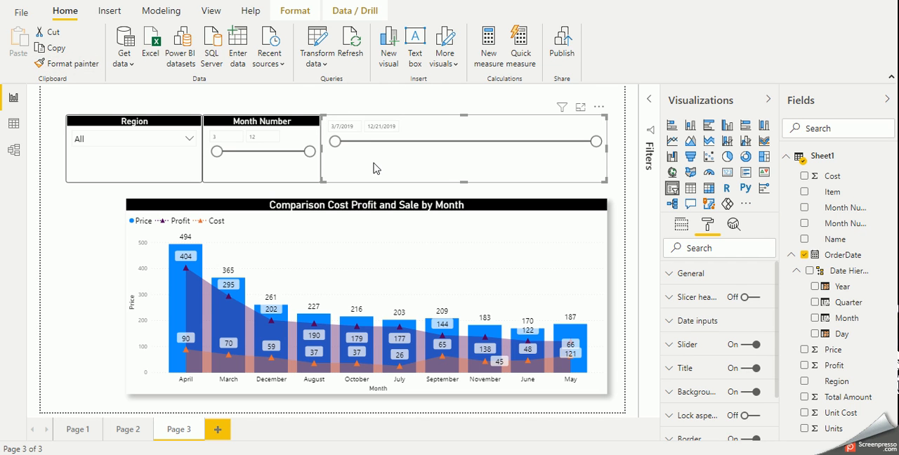
Set the text size of the Month Number slicer's numeric inputs to 11 pt
{"action": "left_click", "coordinate": [281, 154]}
{"action": "scroll", "coordinate": [734, 320], "scroll_direction": "down", "scroll_amount": 2}
{"action": "scroll", "coordinate": [734, 323], "scroll_direction": "up", "scroll_amount": 2}
{"action": "left_click", "coordinate": [715, 320]}
{"action": "left_click", "coordinate": [713, 319]}
{"action": "scroll", "coordinate": [727, 343], "scroll_direction": "down", "scroll_amount": 2}
{"action": "left_click", "coordinate": [708, 313]}
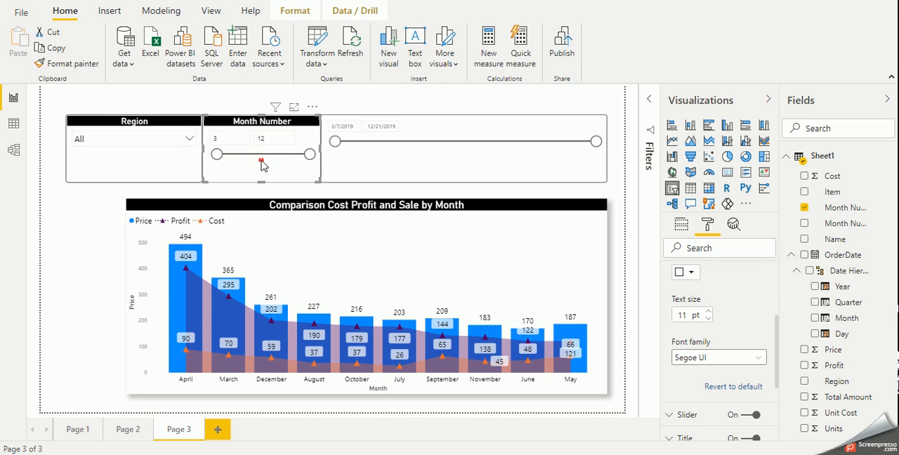
Reapply the Month Number slicer's formatting to the OrderDate slicer and increase the text size of its date inputs
{"action": "left_click", "coordinate": [70, 63]}
{"action": "left_click", "coordinate": [424, 156]}
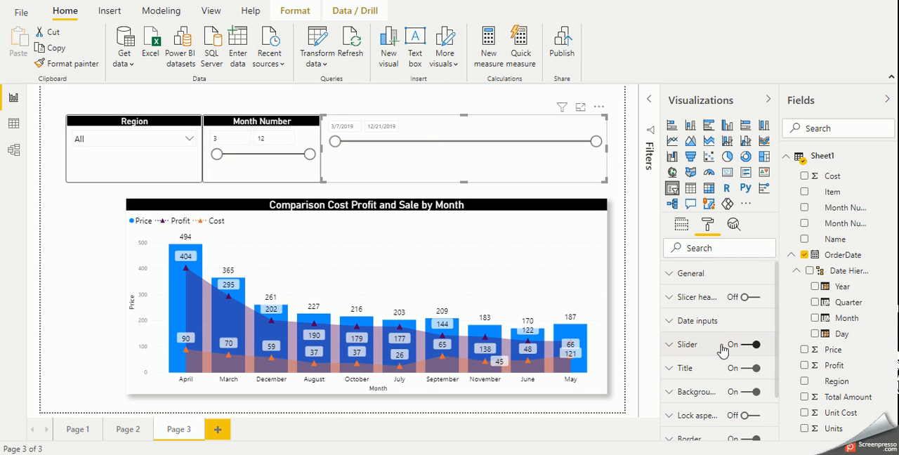
{"action": "scroll", "coordinate": [711, 362], "scroll_direction": "down", "scroll_amount": 2}
{"action": "scroll", "coordinate": [708, 348], "scroll_direction": "up", "scroll_amount": 2}
{"action": "left_click", "coordinate": [706, 320]}
{"action": "scroll", "coordinate": [706, 338], "scroll_direction": "down", "scroll_amount": 5}
{"action": "left_click", "coordinate": [709, 312]}
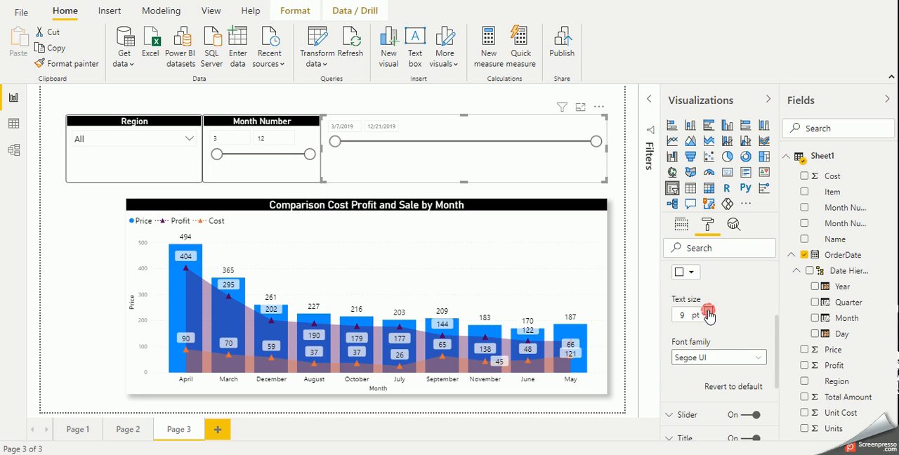
{"action": "left_click", "coordinate": [709, 311]}
{"action": "left_click", "coordinate": [709, 312]}
{"action": "left_click", "coordinate": [708, 311]}
Set the OrderDate slicer's title text to Order Date and narrow the slicer to roughly the width of the Month Number slicer
{"action": "scroll", "coordinate": [720, 326], "scroll_direction": "down", "scroll_amount": 4}
{"action": "left_click", "coordinate": [708, 322]}
{"action": "left_click", "coordinate": [711, 350]}
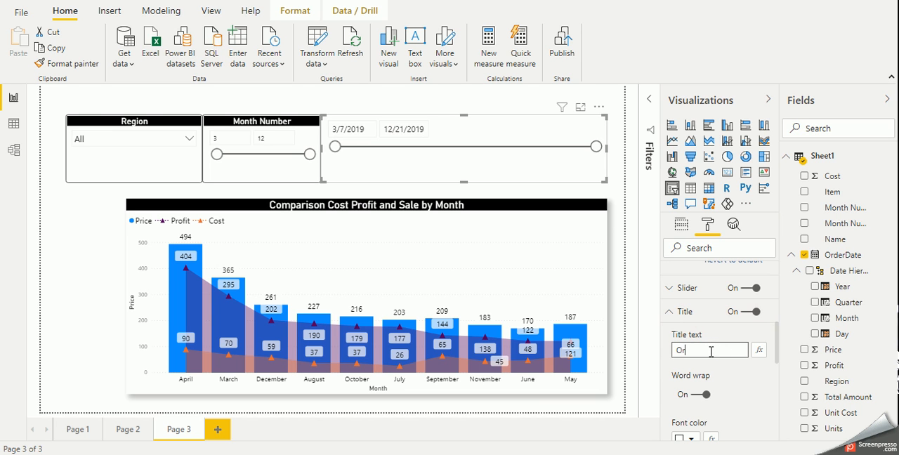
{"action": "type", "text": "Order Date"}
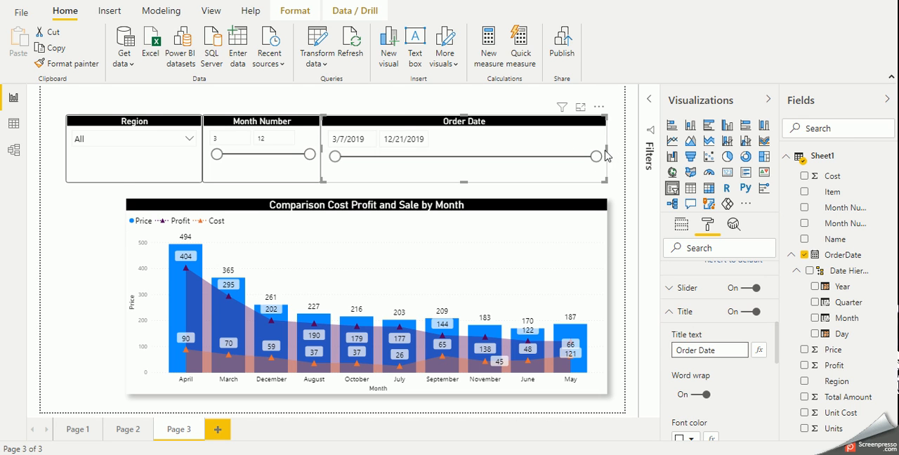
{"action": "left_click_drag", "start_coordinate": [607, 148], "coordinate": [442, 155]}
{"action": "left_click", "coordinate": [489, 154]}
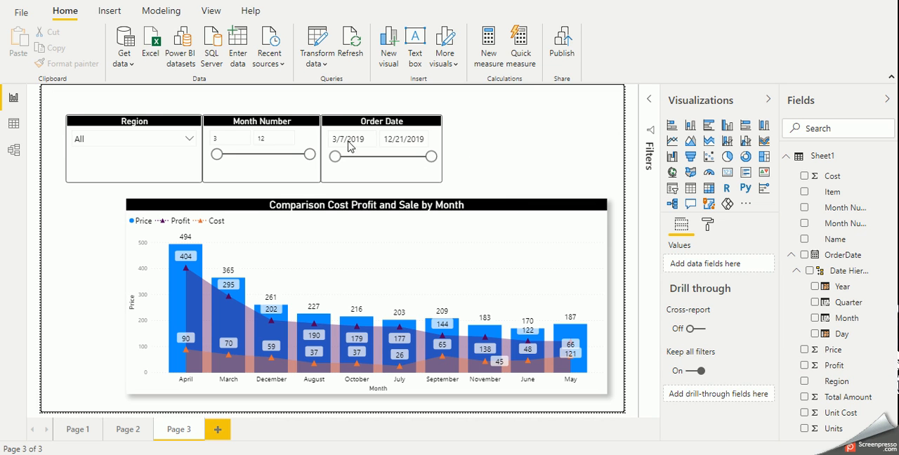
Add a slicer for the Name field beside the Order Date slicer and copy the Region slicer's formatting onto it
{"action": "left_click", "coordinate": [672, 188]}
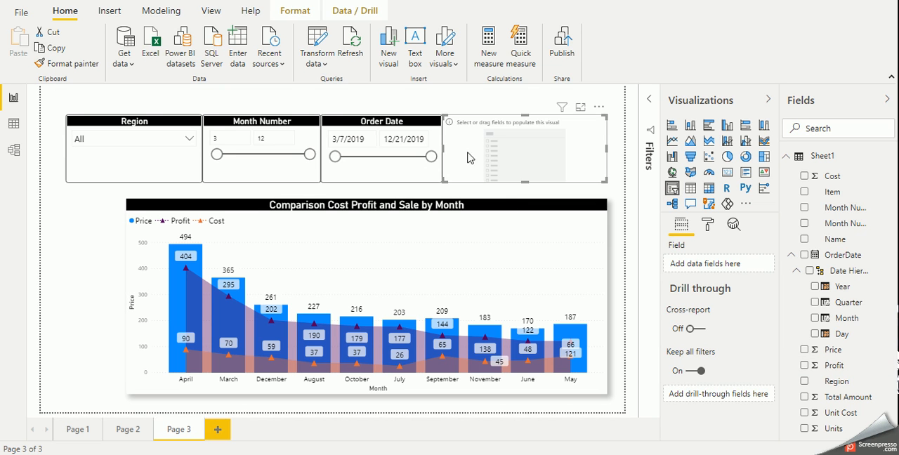
{"action": "left_click_drag", "start_coordinate": [838, 240], "coordinate": [497, 156]}
{"action": "left_click", "coordinate": [166, 125]}
{"action": "left_click", "coordinate": [65, 64]}
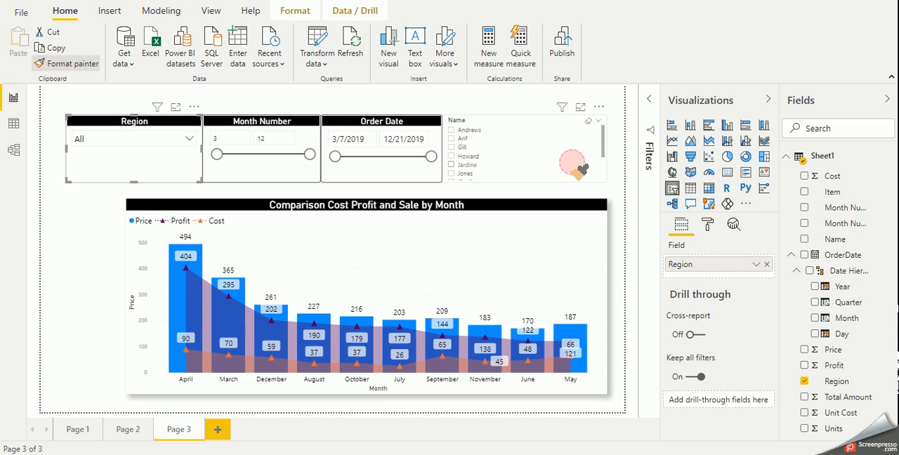
{"action": "left_click", "coordinate": [576, 167]}
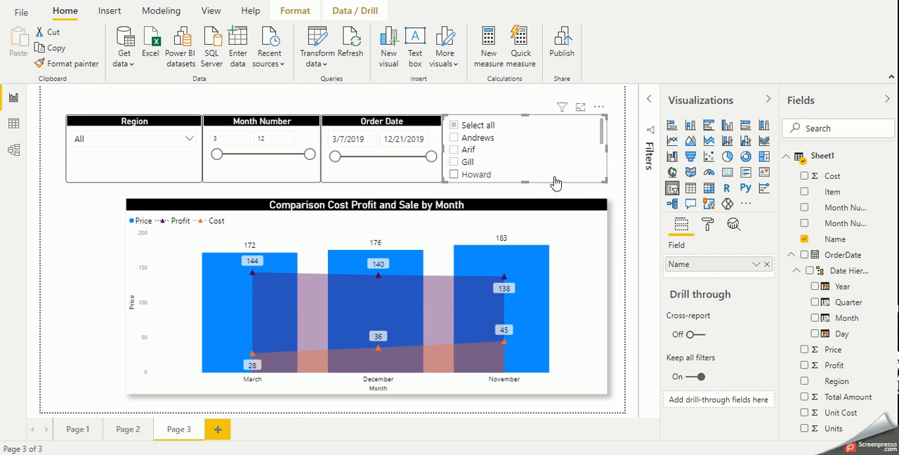
Leave a small gap between the Order Date and Name slicers and set the new slicer's title text to Name
{"action": "mouse_move", "coordinate": [442, 149]}
{"action": "left_mouse_down"}
{"action": "mouse_move", "coordinate": [456, 149]}
{"action": "mouse_move", "coordinate": [448, 148]}
{"action": "left_mouse_up"}
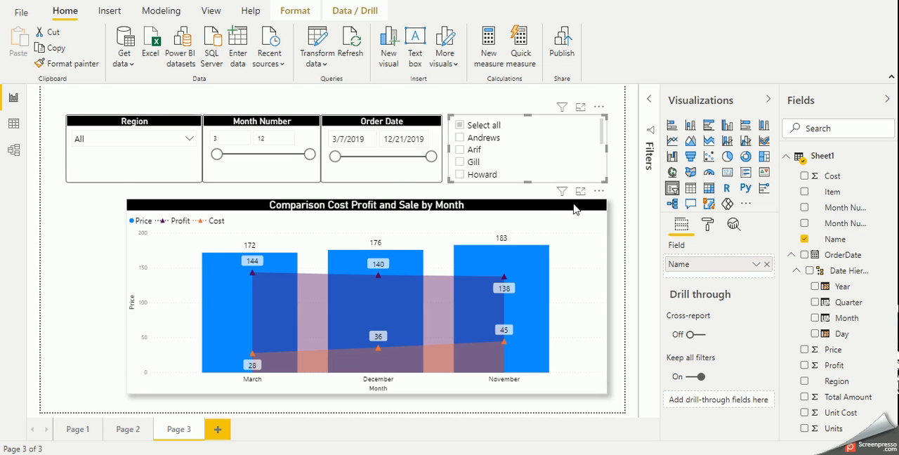
{"action": "left_click", "coordinate": [707, 224]}
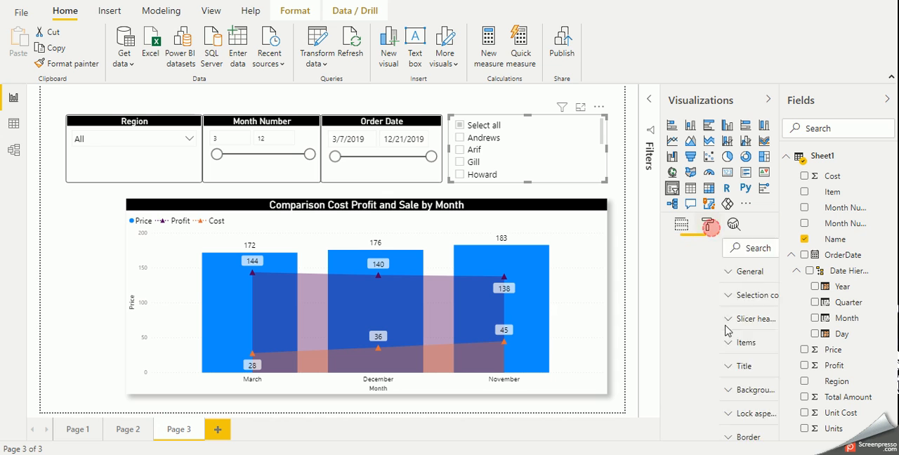
{"action": "scroll", "coordinate": [663, 343], "scroll_direction": "down", "scroll_amount": 1}
{"action": "left_click", "coordinate": [688, 311]}
{"action": "left_click", "coordinate": [707, 347]}
{"action": "type", "text": "Name"}
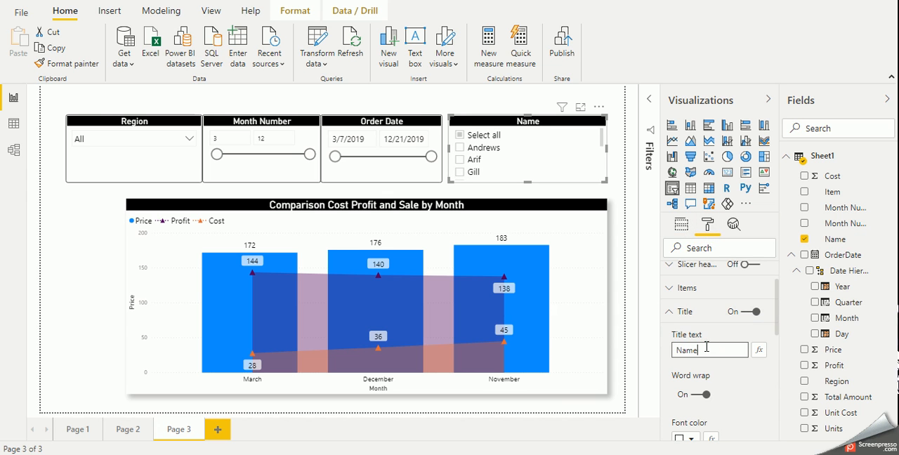
{"action": "left_click", "coordinate": [618, 164]}
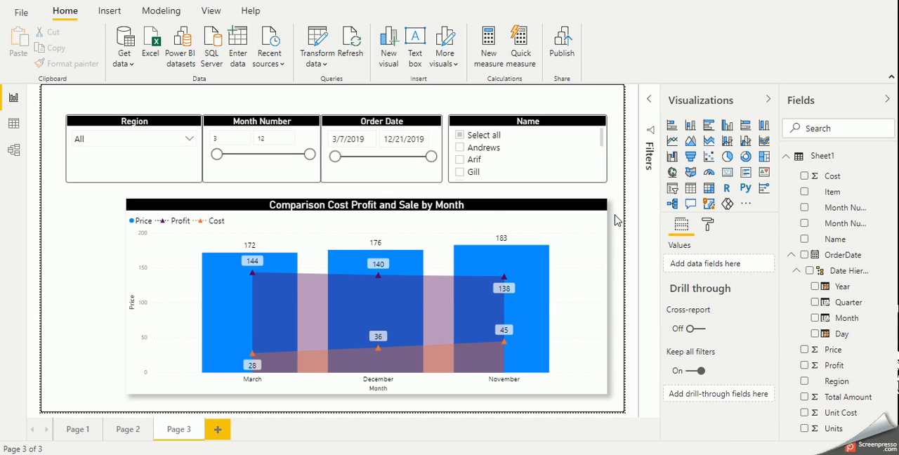
Test the Name slicer by filtering the chart on several names, and clear all its selections
{"action": "left_click", "coordinate": [463, 164]}
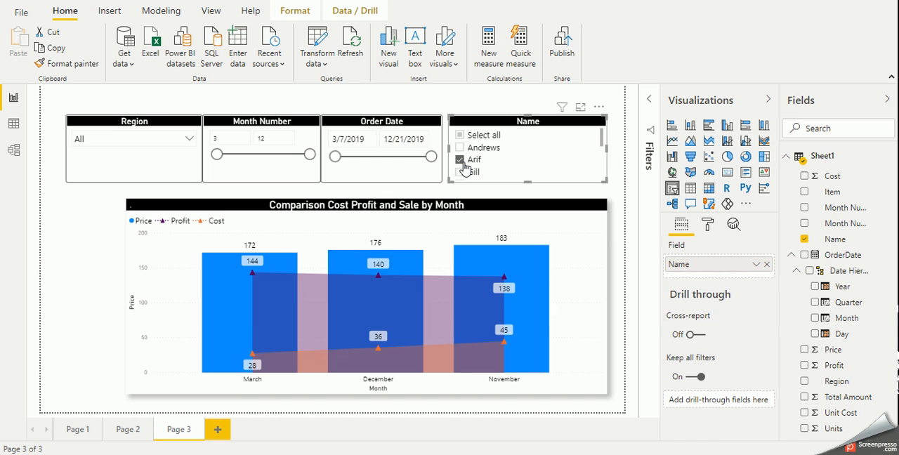
{"action": "left_click", "coordinate": [460, 172]}
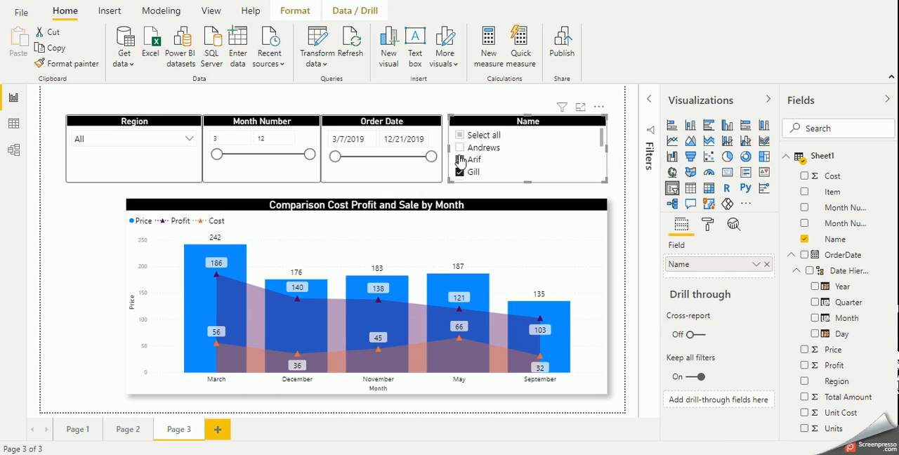
{"action": "left_click", "coordinate": [459, 149]}
{"action": "left_click", "coordinate": [459, 149]}
{"action": "left_click", "coordinate": [460, 162]}
{"action": "left_click", "coordinate": [460, 169]}
{"action": "left_click", "coordinate": [461, 147]}
{"action": "left_click", "coordinate": [459, 135]}
{"action": "left_click", "coordinate": [460, 135]}
Test the Region slicer with Central, East and West, including East and West together, and reset it to All
{"action": "left_click", "coordinate": [190, 140]}
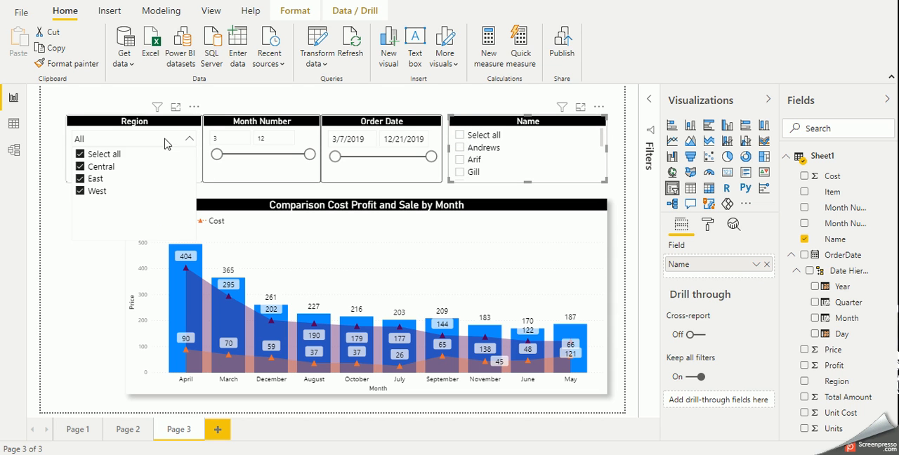
{"action": "left_click", "coordinate": [97, 167]}
{"action": "scroll", "coordinate": [532, 170], "scroll_direction": "down", "scroll_amount": 2}
{"action": "scroll", "coordinate": [532, 171], "scroll_direction": "up", "scroll_amount": 2}
{"action": "left_click", "coordinate": [82, 166]}
{"action": "left_click", "coordinate": [81, 178]}
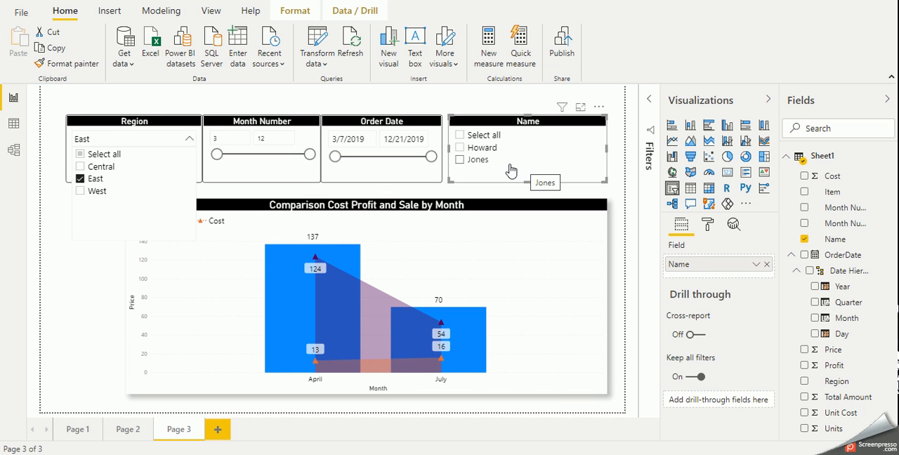
{"action": "left_click", "coordinate": [92, 192], "text": "ctrl"}
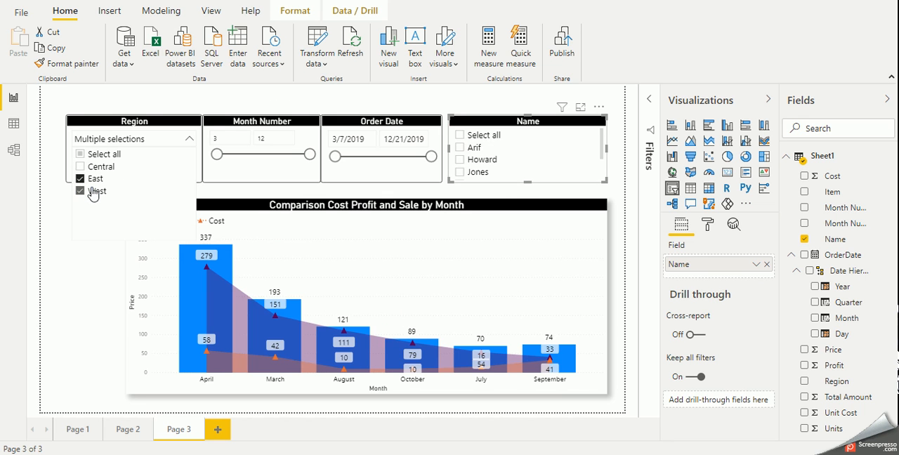
{"action": "left_click", "coordinate": [93, 192]}
{"action": "left_click", "coordinate": [94, 194]}
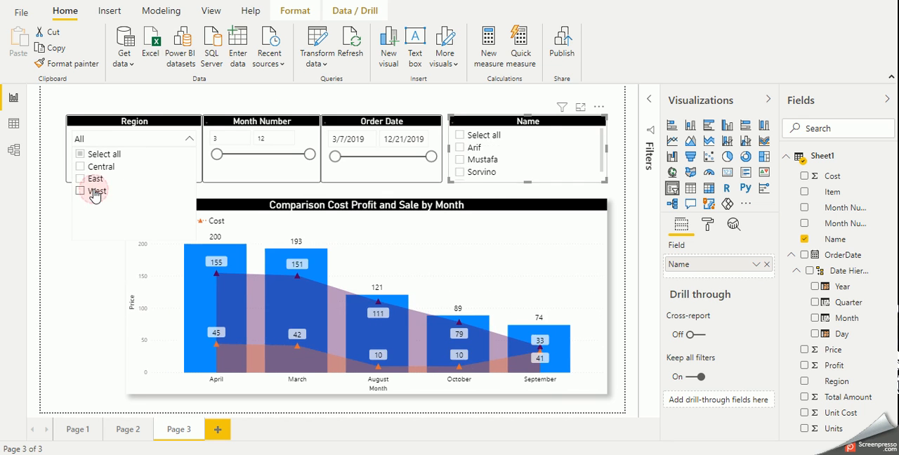
{"action": "left_click", "coordinate": [237, 92]}
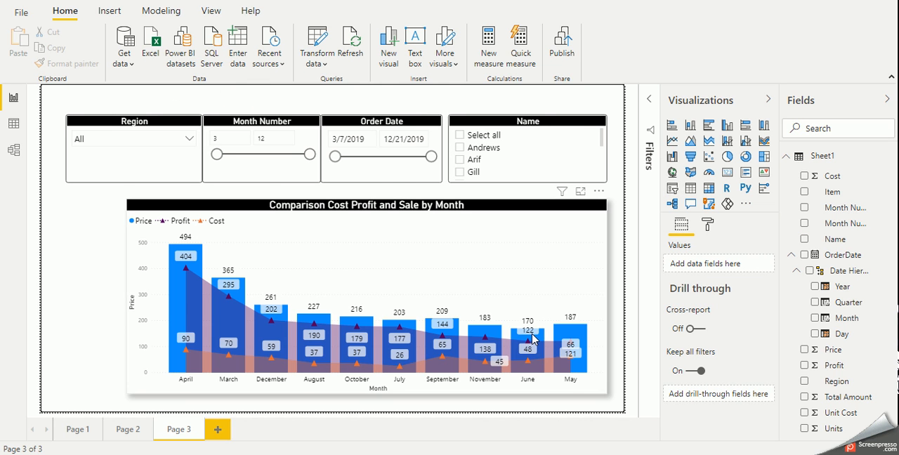
Sort the Comparison Cost Profit and Sale by Month chart by Price
{"action": "mouse_move", "coordinate": [531, 338]}
{"action": "left_click", "coordinate": [271, 204]}
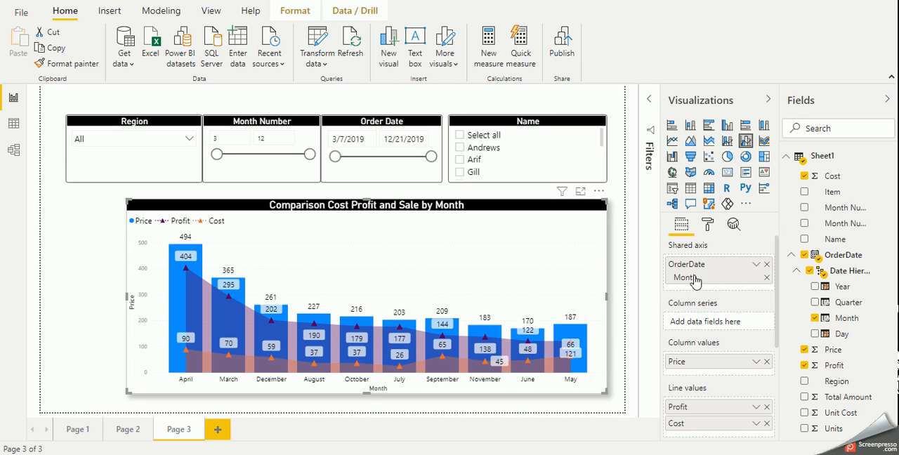
{"action": "scroll", "coordinate": [723, 320], "scroll_direction": "down", "scroll_amount": 2}
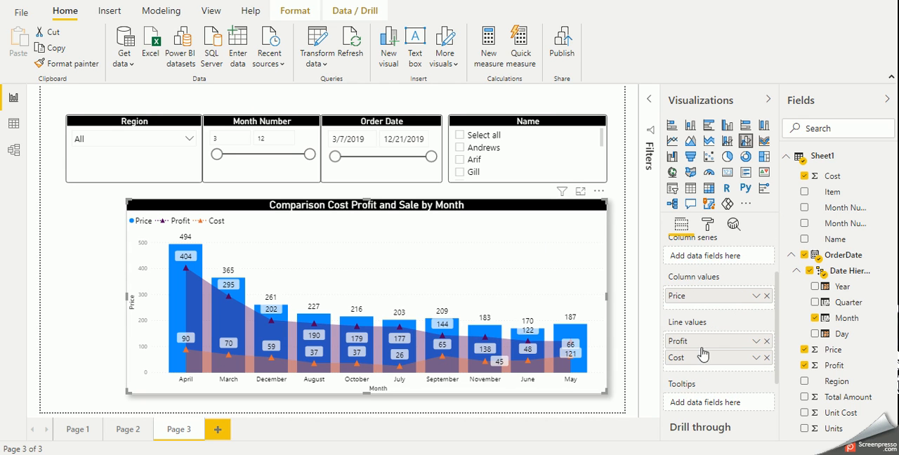
{"action": "left_click", "coordinate": [598, 194]}
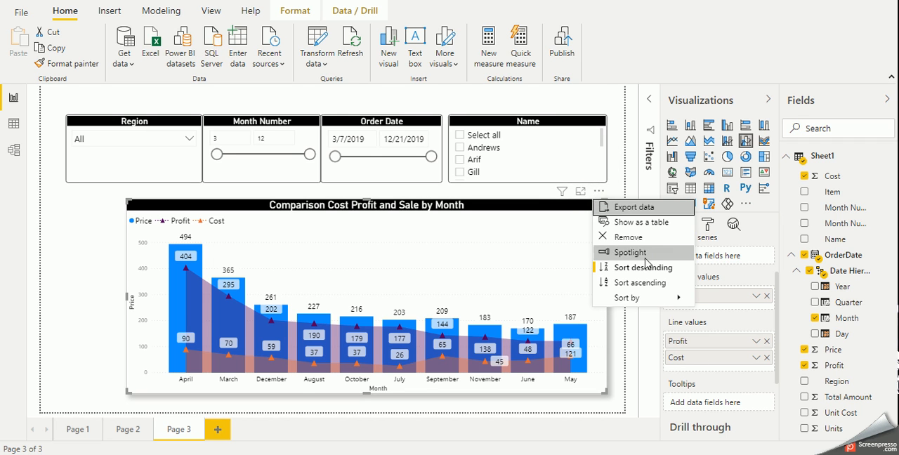
{"action": "mouse_move", "coordinate": [644, 303]}
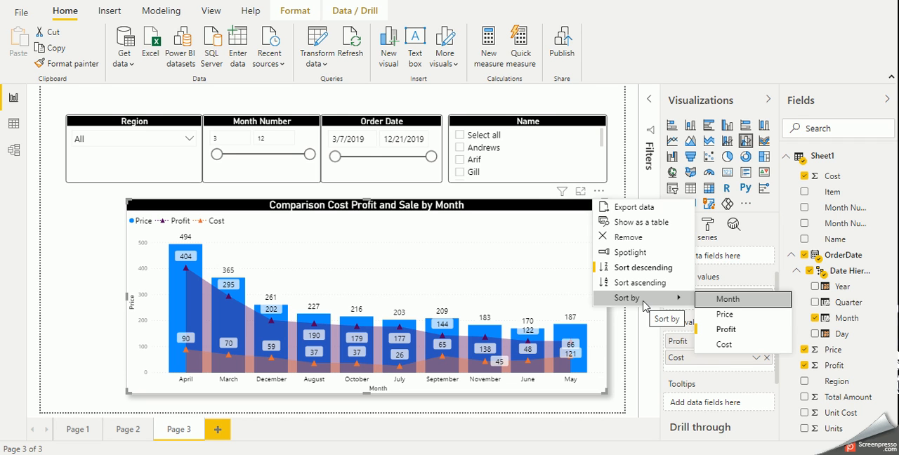
{"action": "left_click", "coordinate": [725, 314]}
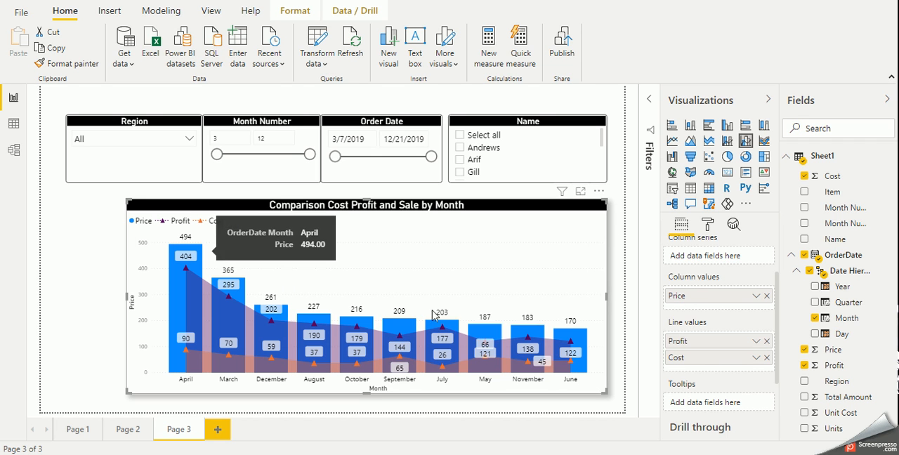
Sort the comparison chart by Month in ascending order
{"action": "left_click", "coordinate": [597, 192]}
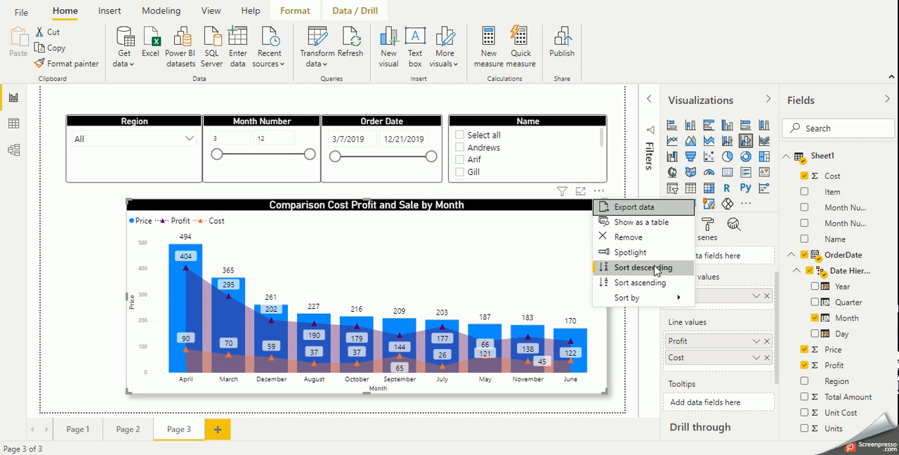
{"action": "mouse_move", "coordinate": [653, 299]}
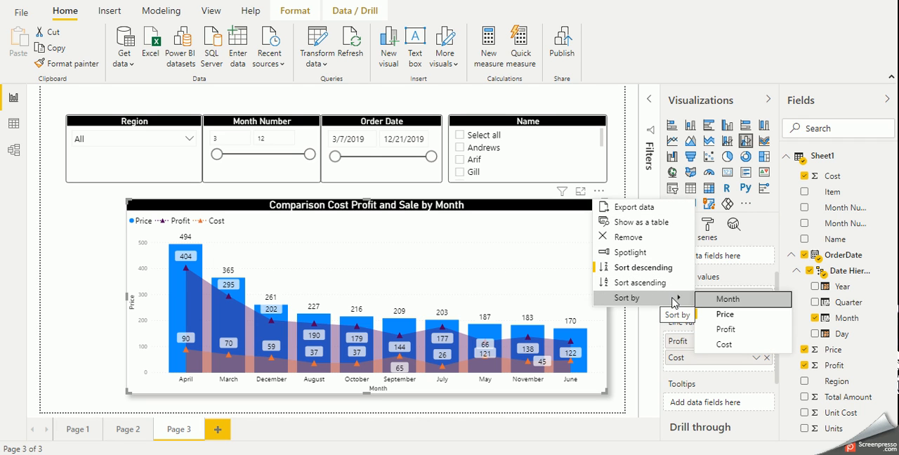
{"action": "left_click", "coordinate": [730, 300]}
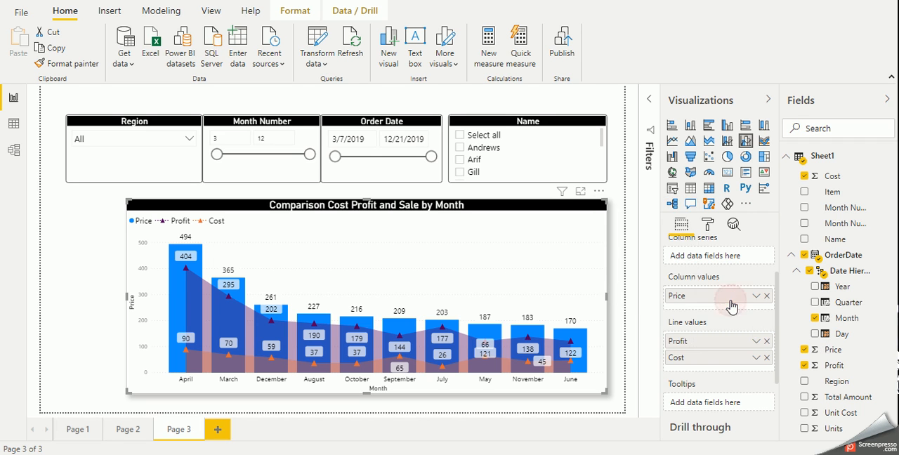
{"action": "left_click", "coordinate": [598, 193]}
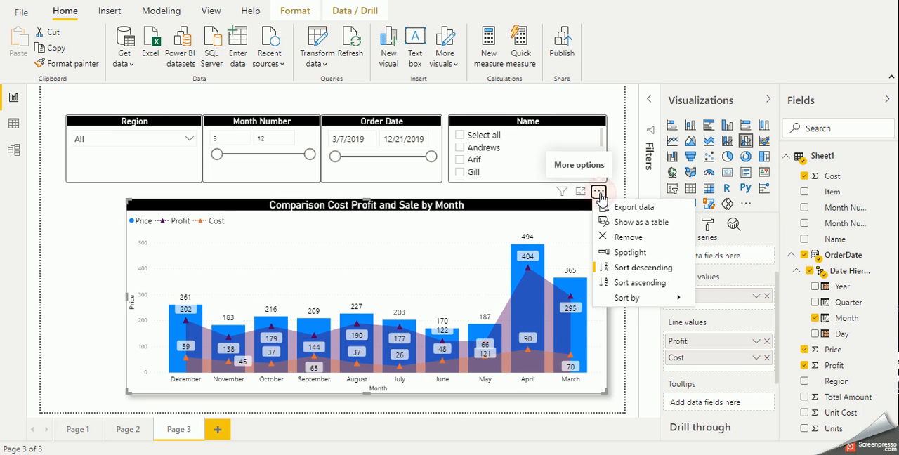
{"action": "left_click", "coordinate": [652, 286]}
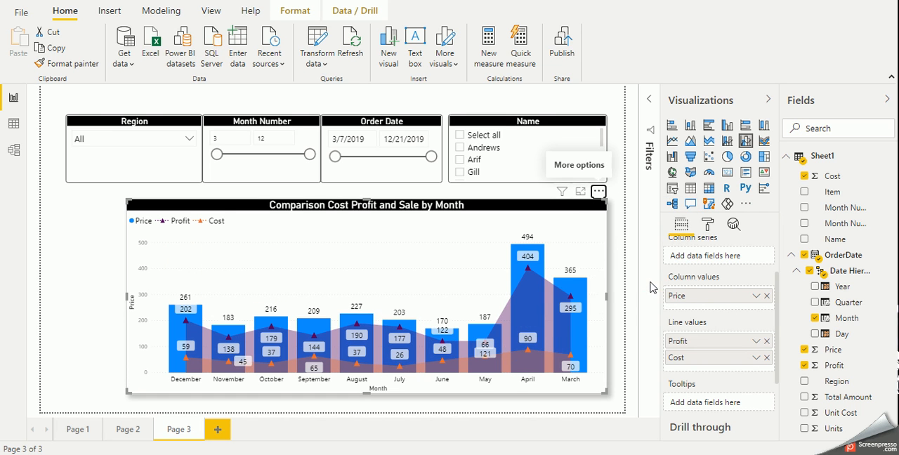
Switch the chart's Month sort to descending and back to ascending
{"action": "left_click", "coordinate": [599, 193]}
{"action": "mouse_move", "coordinate": [636, 300]}
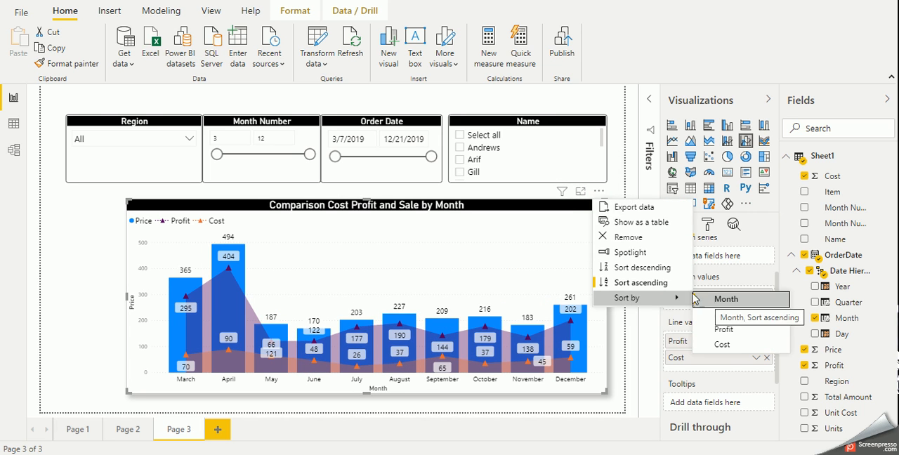
{"action": "left_click", "coordinate": [665, 272]}
{"action": "left_click", "coordinate": [598, 192]}
{"action": "left_click", "coordinate": [621, 283]}
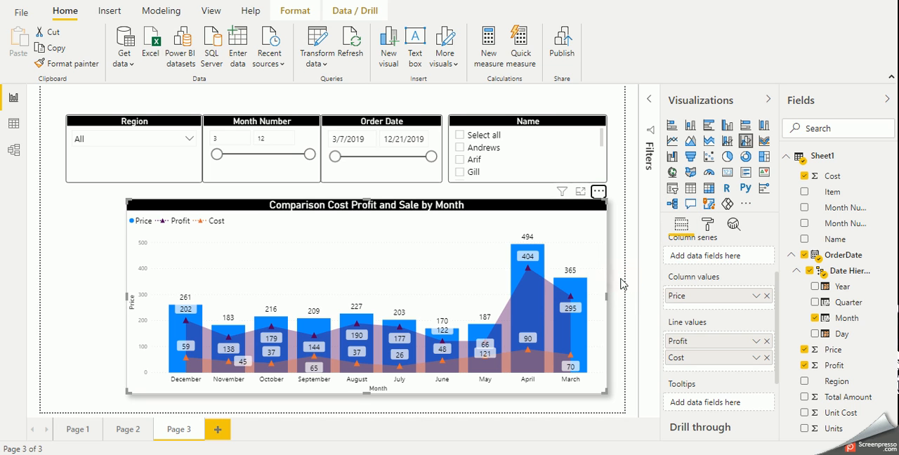
Try an ascending sort of the chart by Price, and leave it sorted by Profit in descending order
{"action": "left_click", "coordinate": [599, 192]}
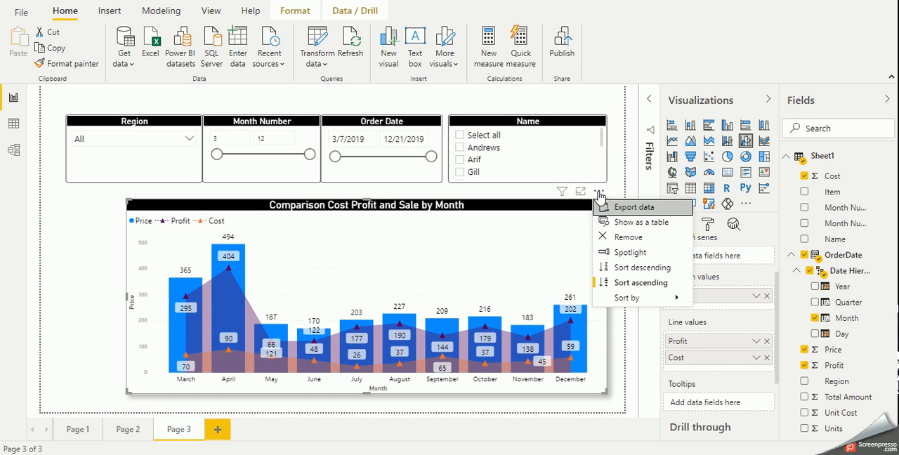
{"action": "mouse_move", "coordinate": [645, 298]}
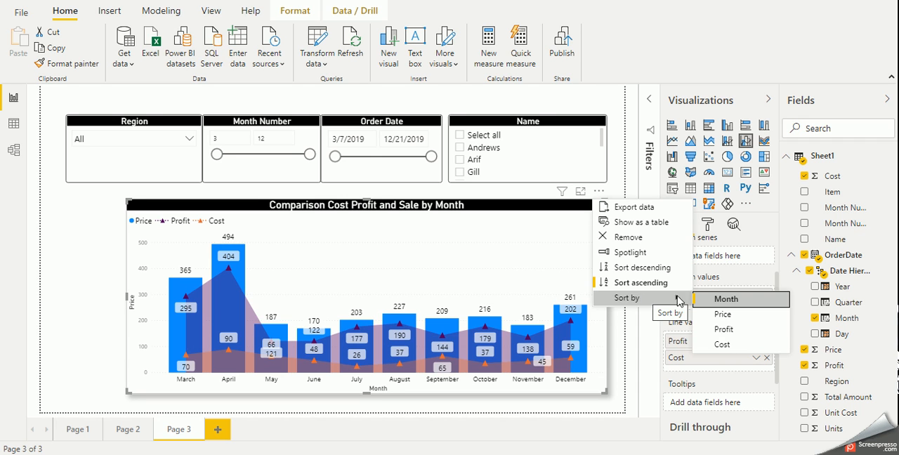
{"action": "left_click", "coordinate": [723, 314]}
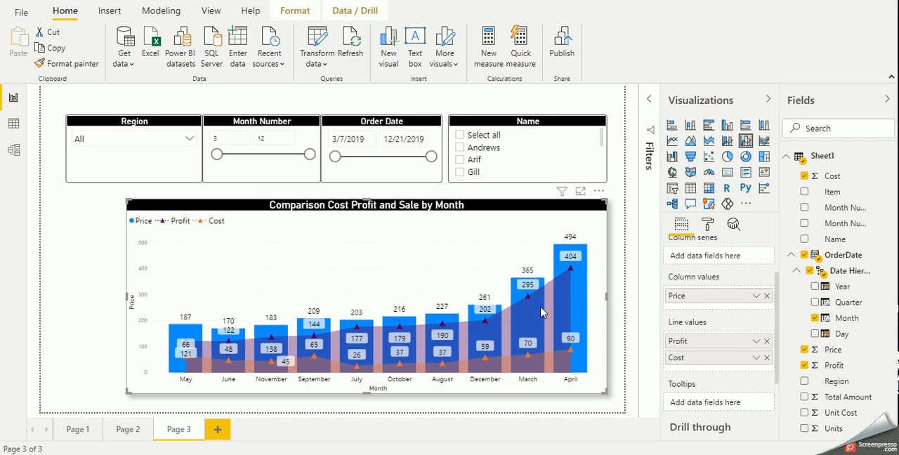
{"action": "left_click", "coordinate": [598, 191]}
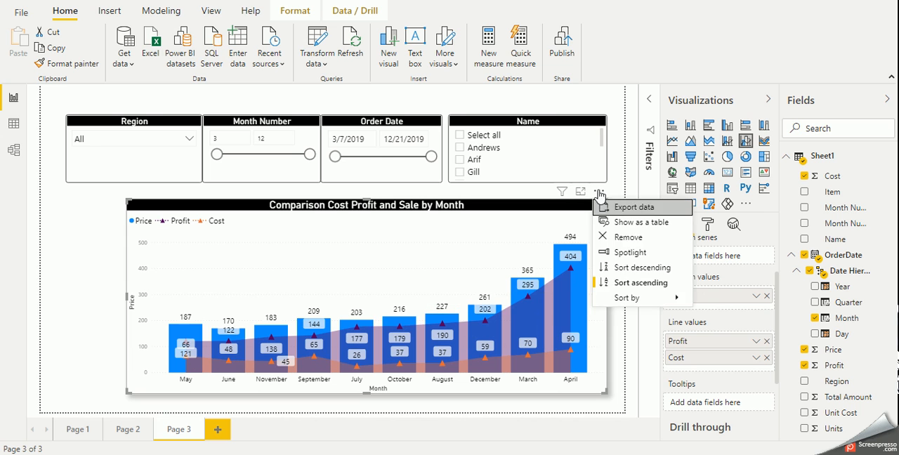
{"action": "left_click", "coordinate": [642, 268]}
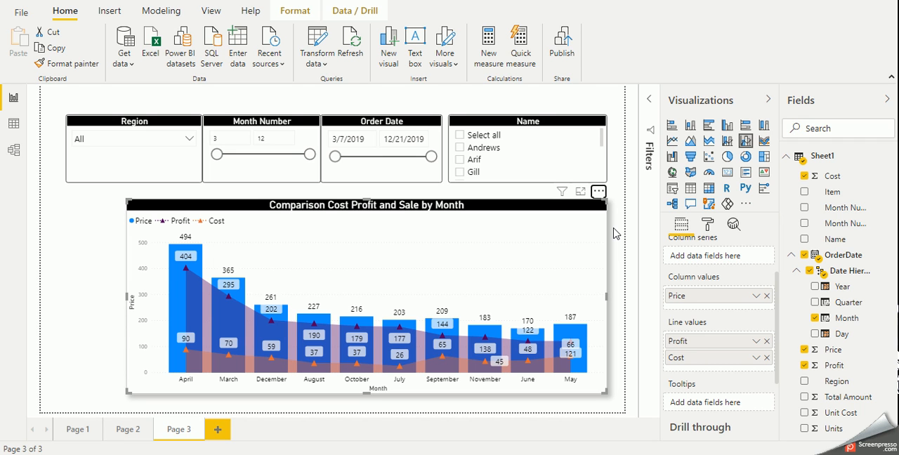
{"action": "left_click", "coordinate": [734, 454]}
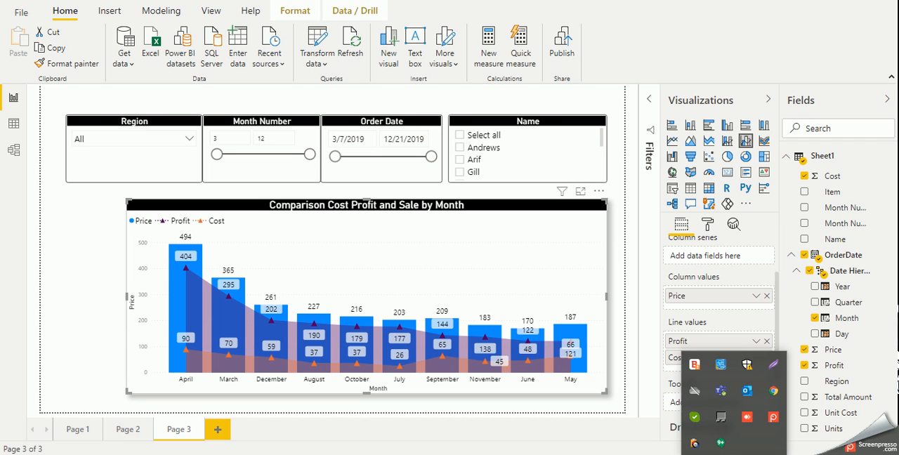
{"action": "left_click", "coordinate": [773, 419]}
{"action": "left_click", "coordinate": [682, 369]}
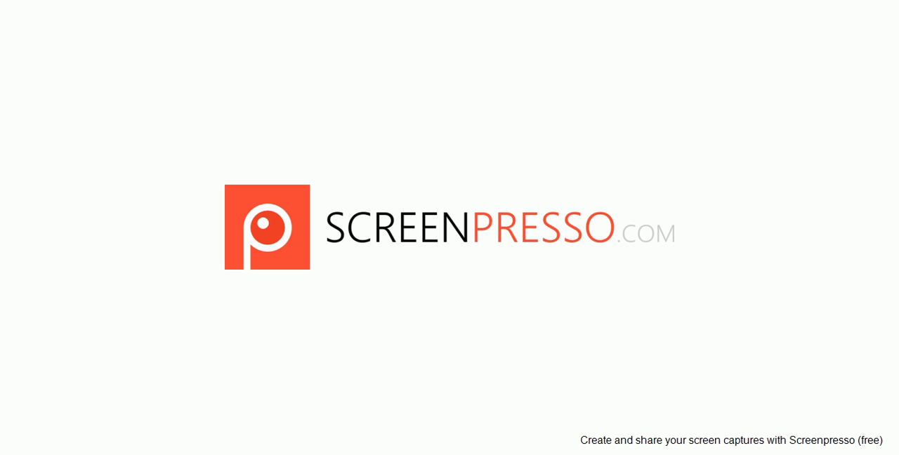